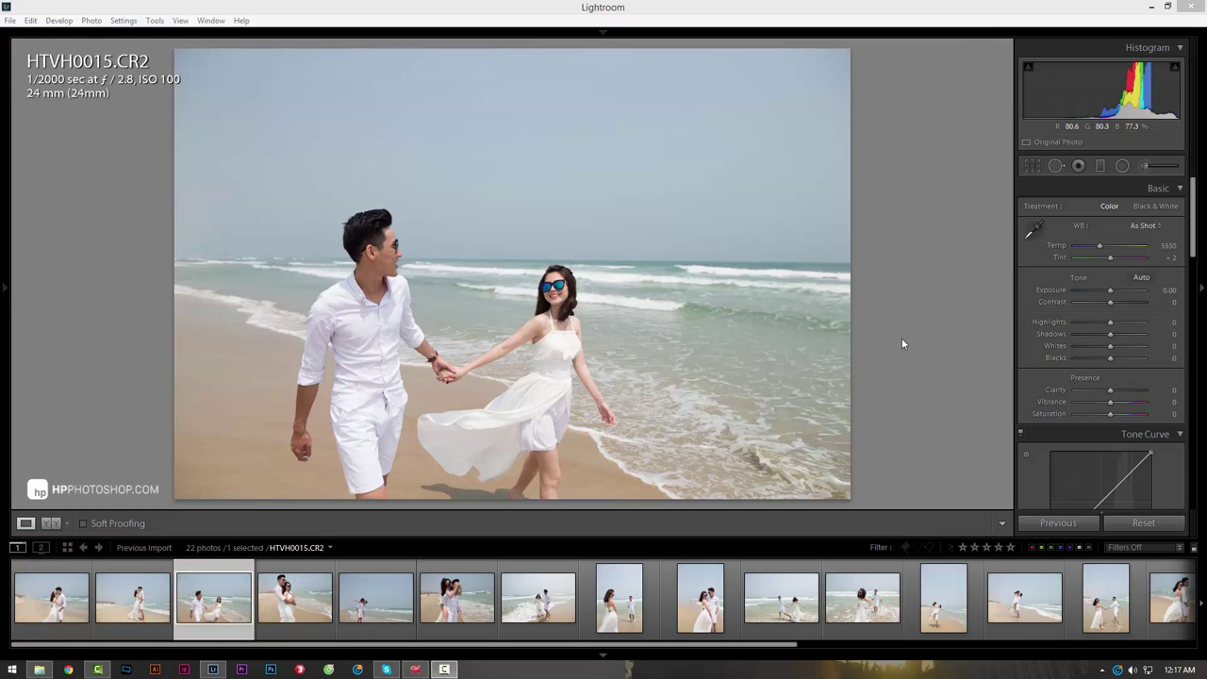
- Flip between beach shots HTVH0045, HTVH0015 and HTVH0004, ending on the kissing couple HTVH0004
left_click(764, 17)
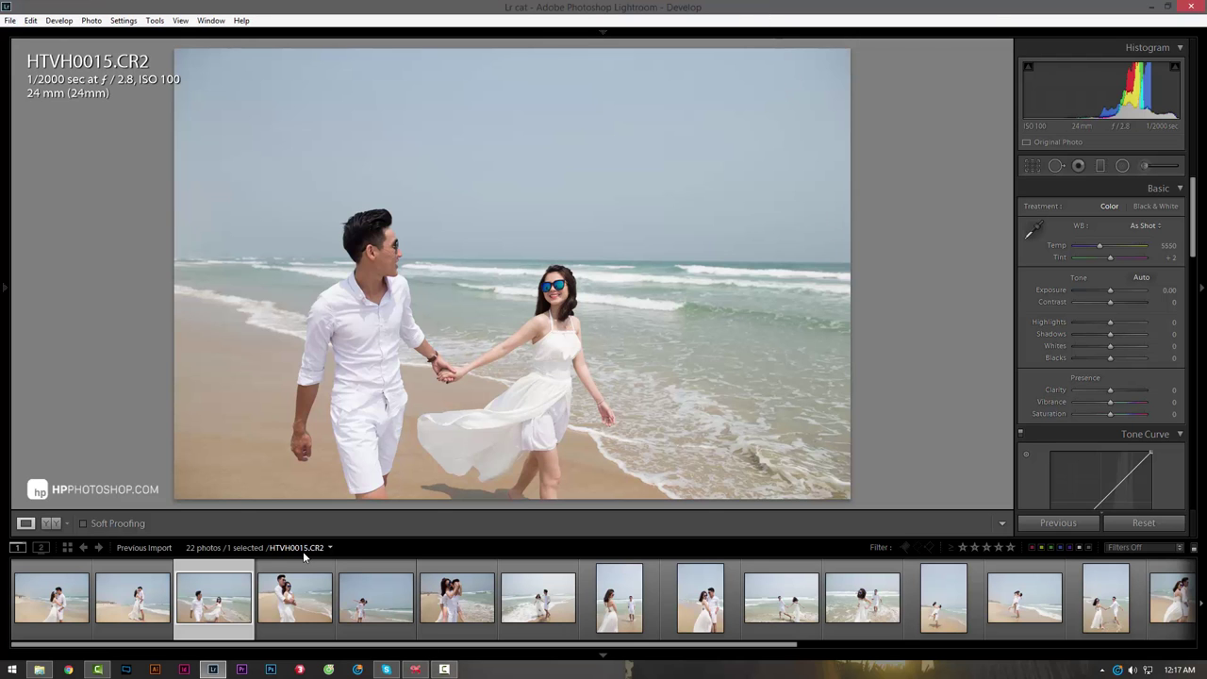
left_click(316, 618)
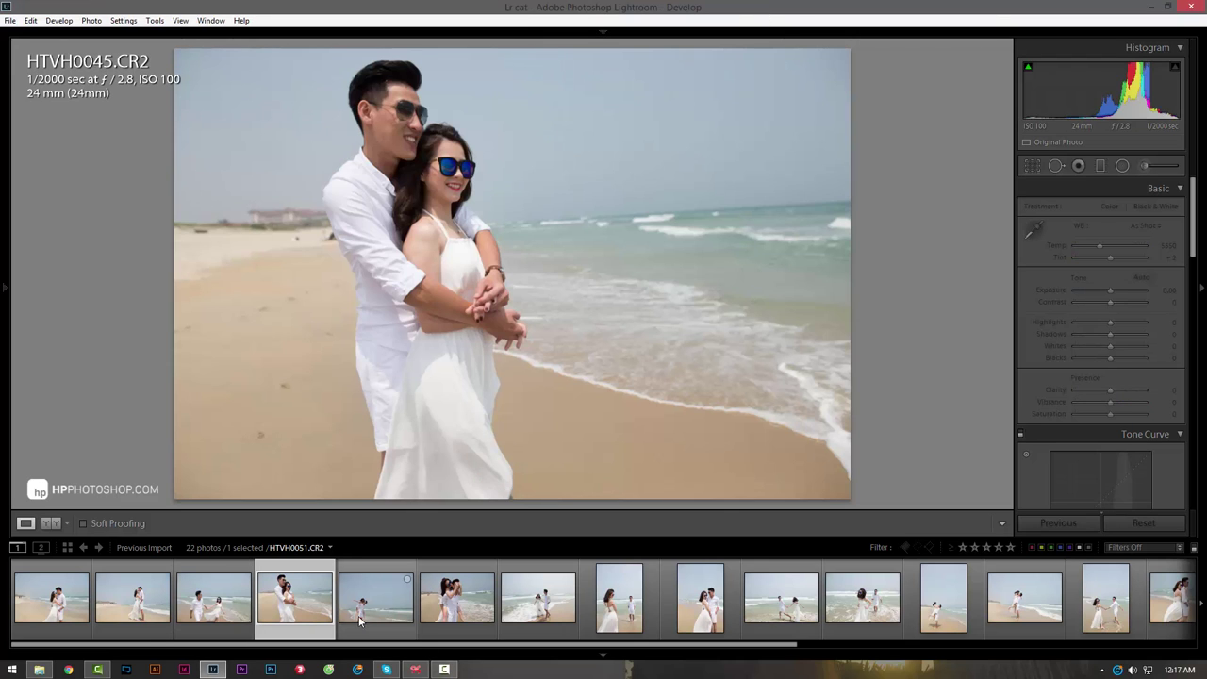
left_click(359, 620)
left_click(296, 616)
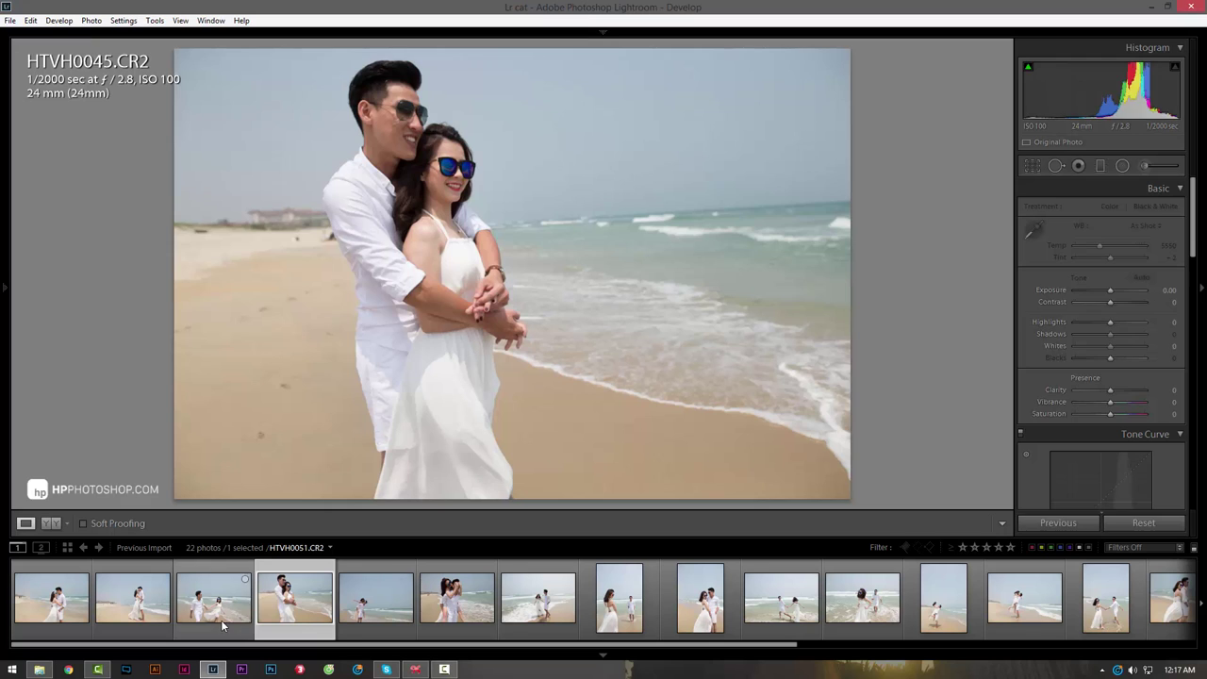
left_click(221, 619)
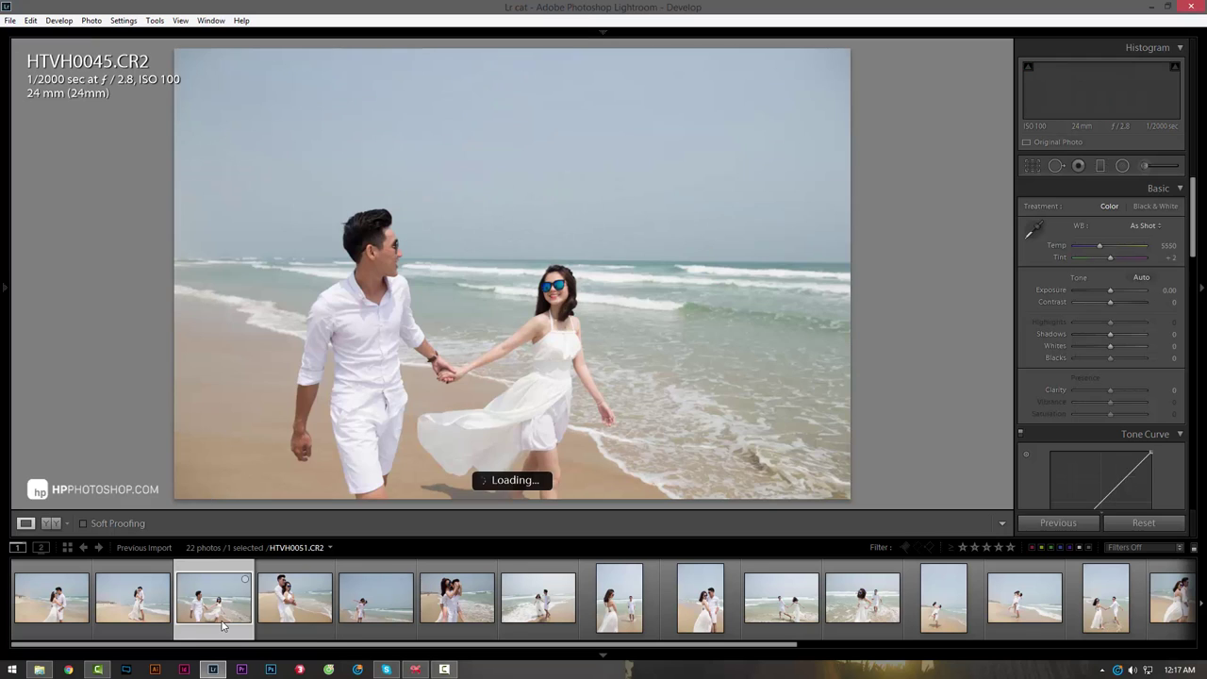
left_click(133, 626)
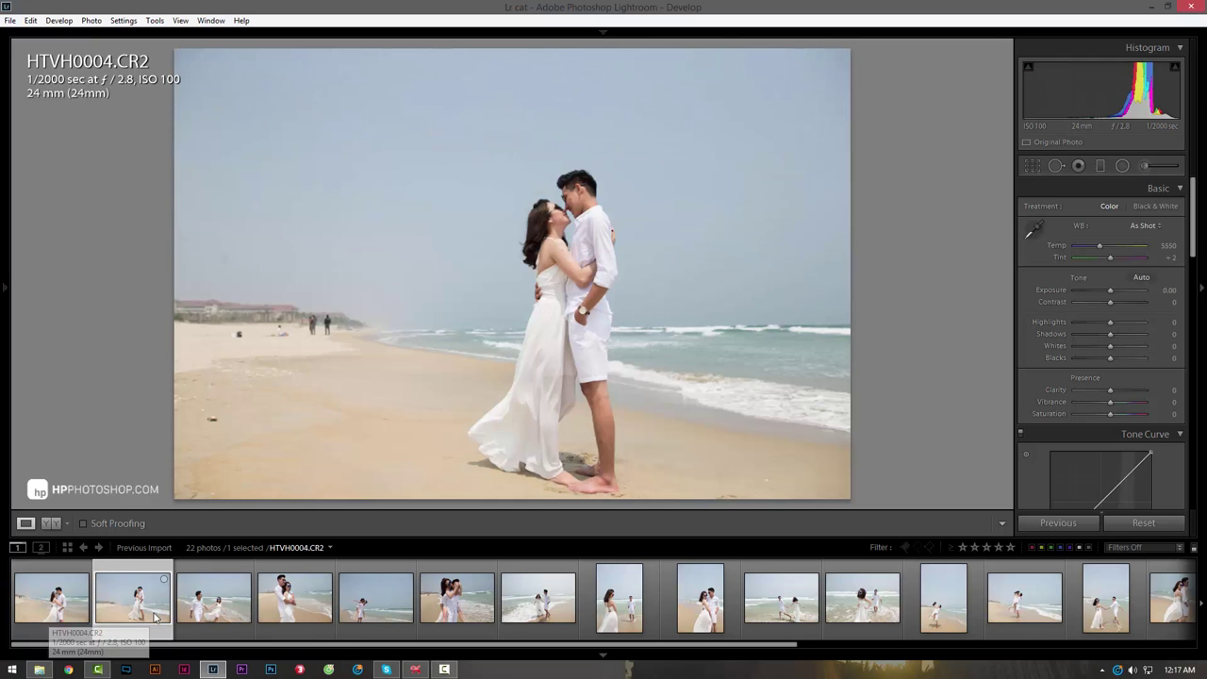
left_click(222, 616)
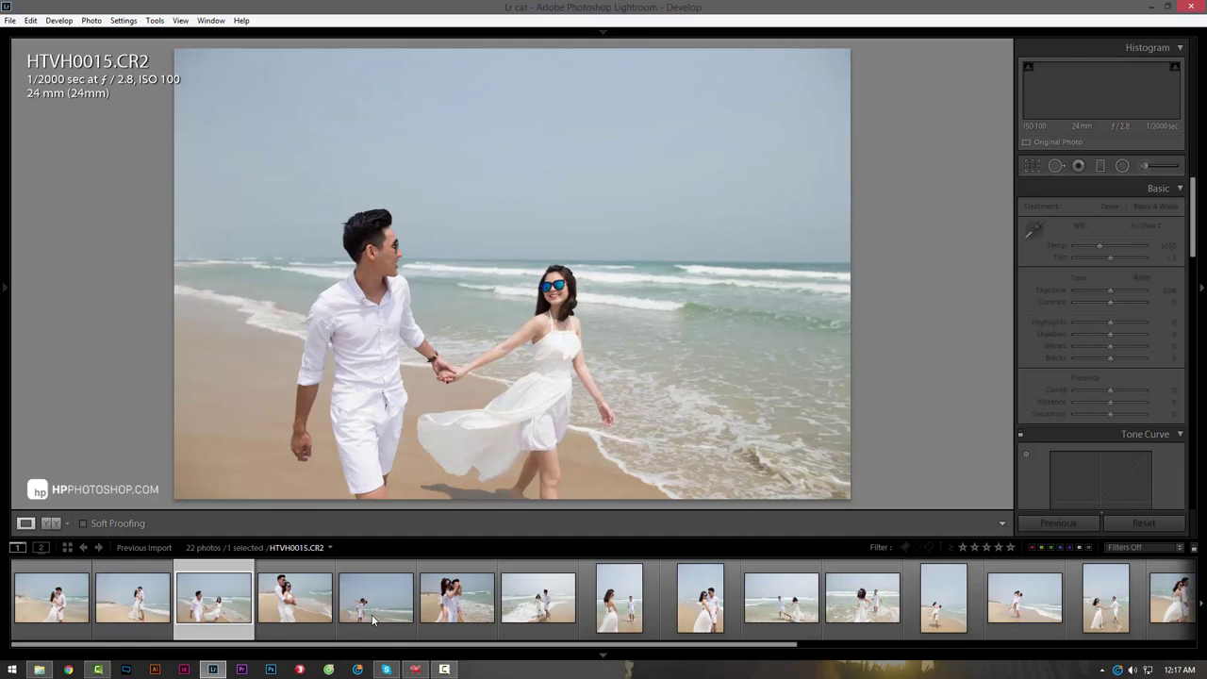
key("Right")
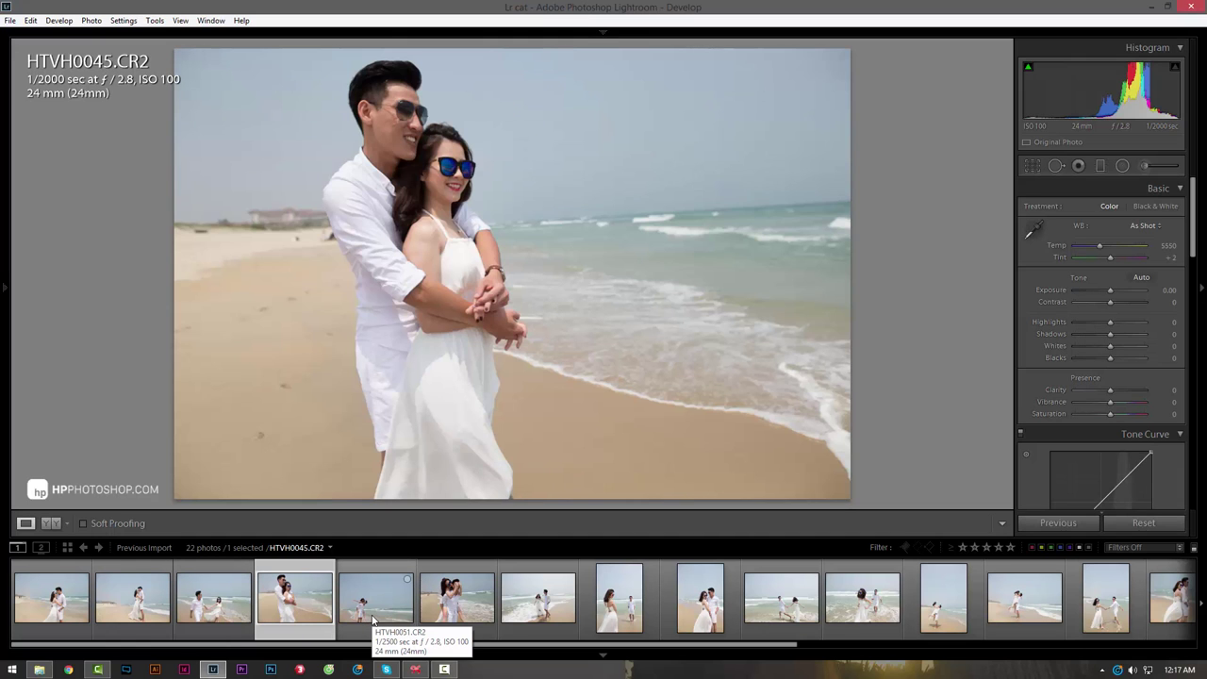
left_click(203, 611)
left_click(134, 615)
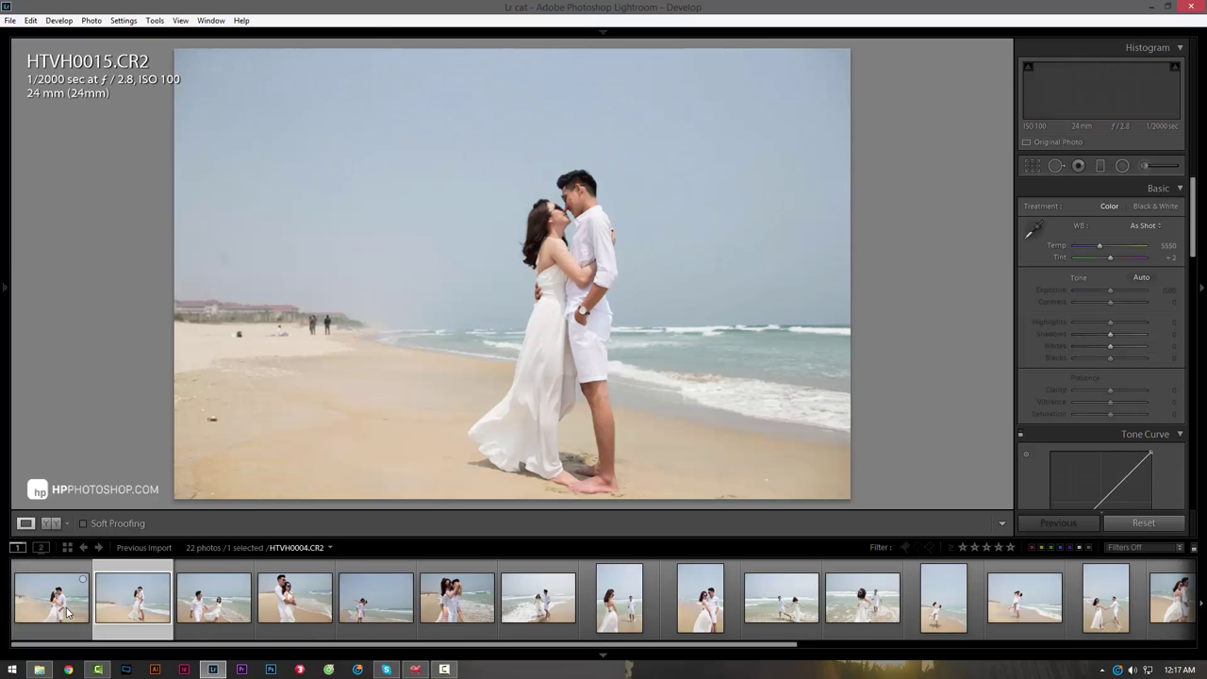
- Show hand-in-hand photo HTVH0015 with its capture date and dimensions overlay
left_click(214, 604)
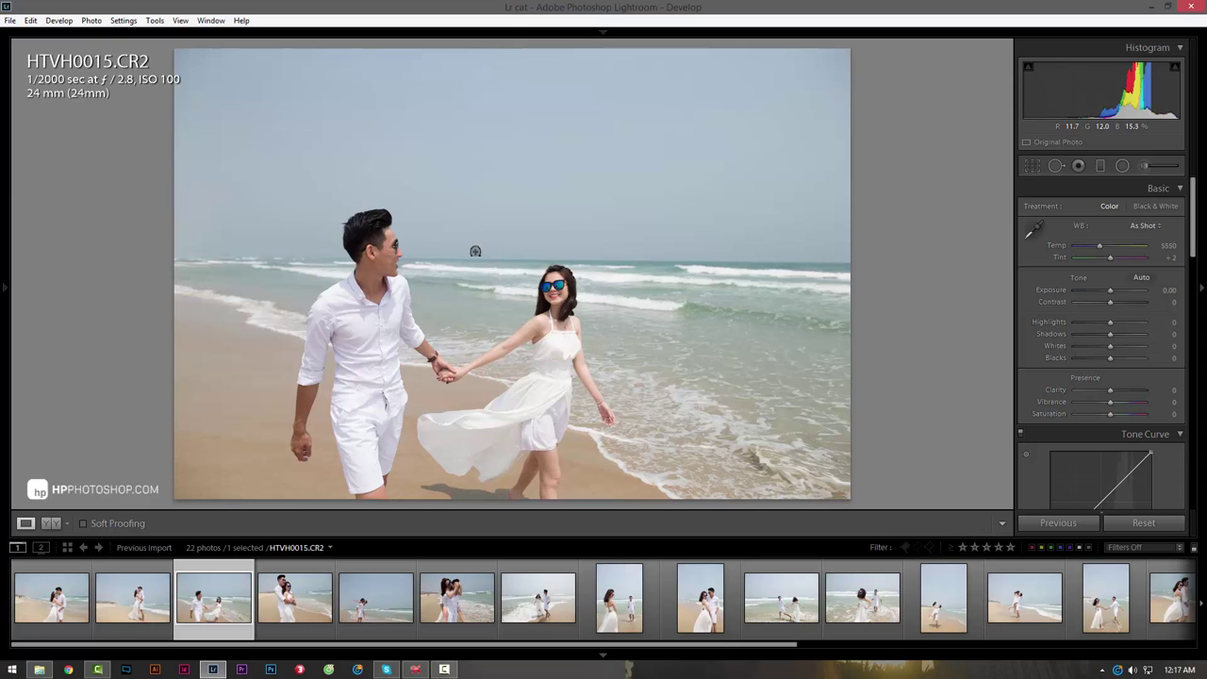
key("i")
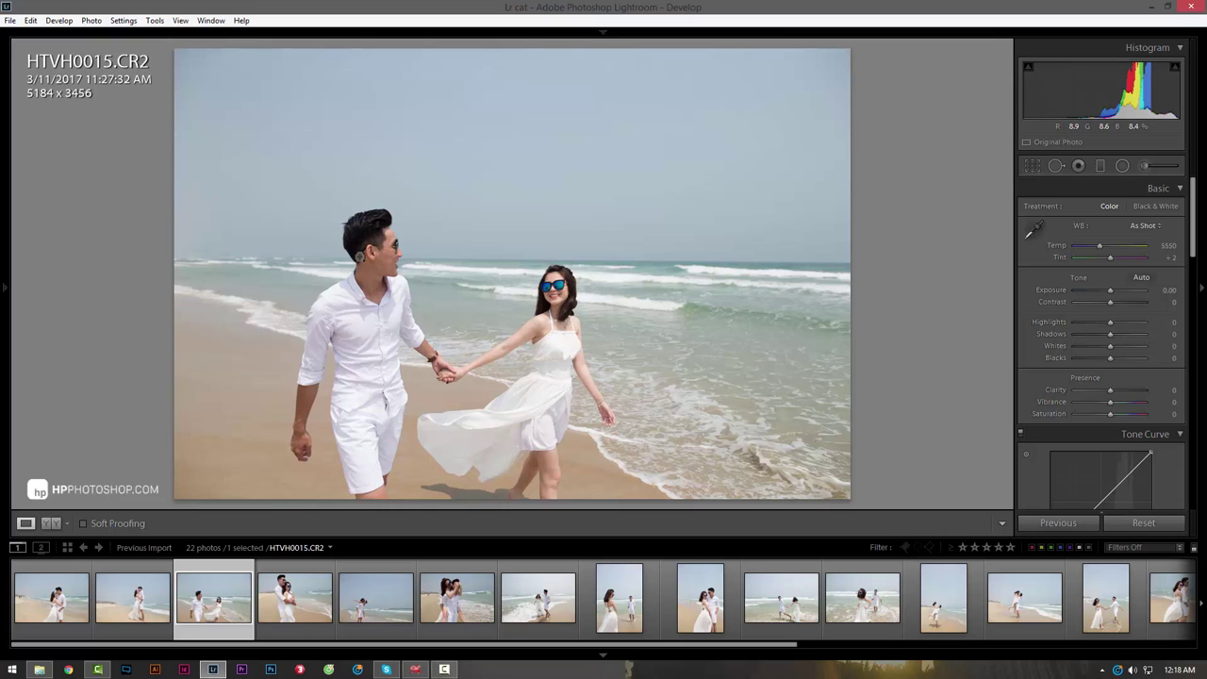
- Browse HTVH0051, HTVH0015 and HTVH0045, then select the piggyback photo HTVH0053
left_click(311, 622)
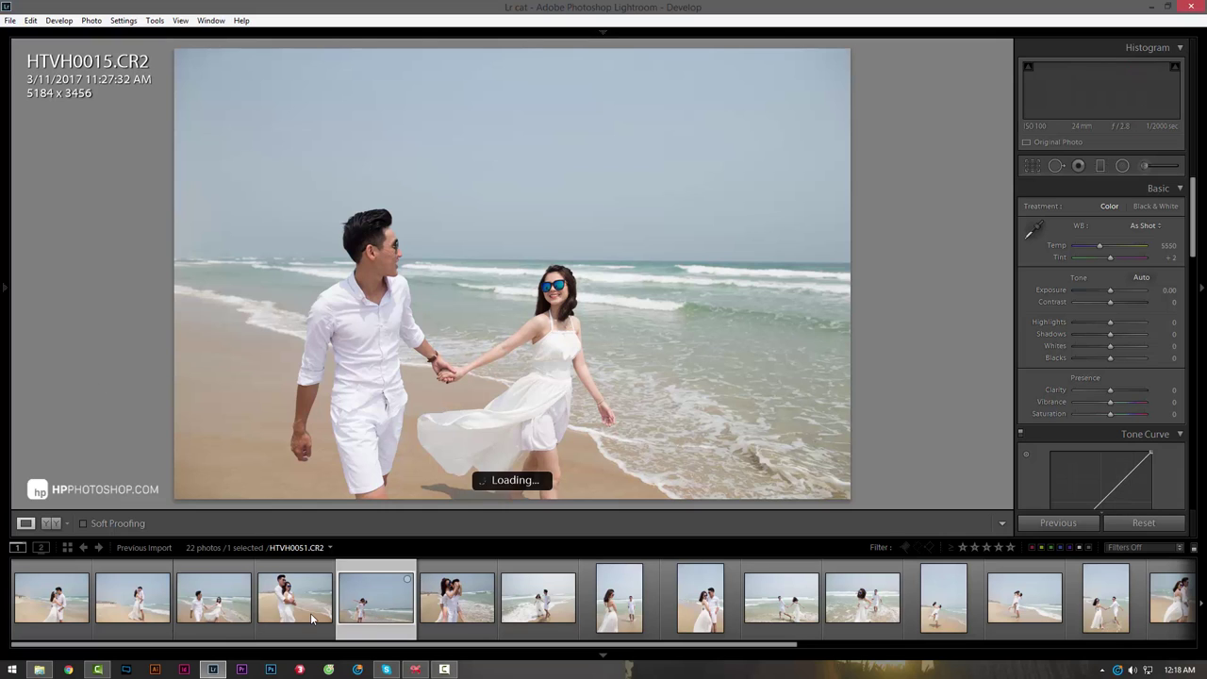
key("Left")
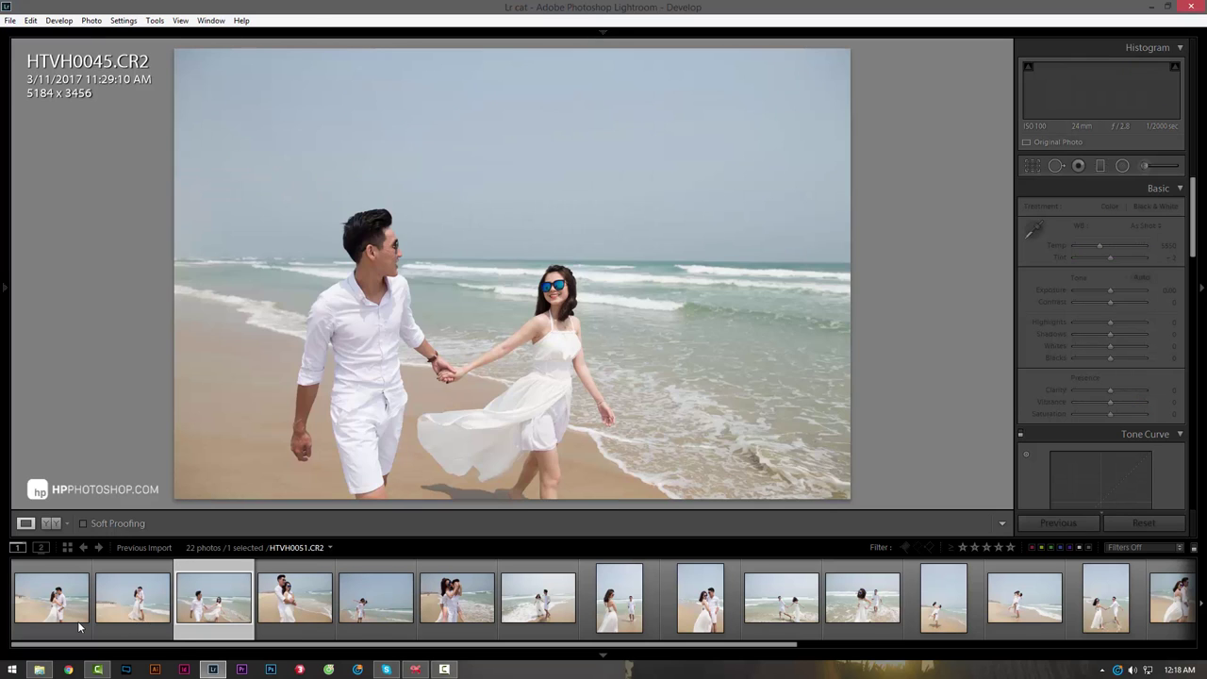
key("Left")
left_click(231, 617)
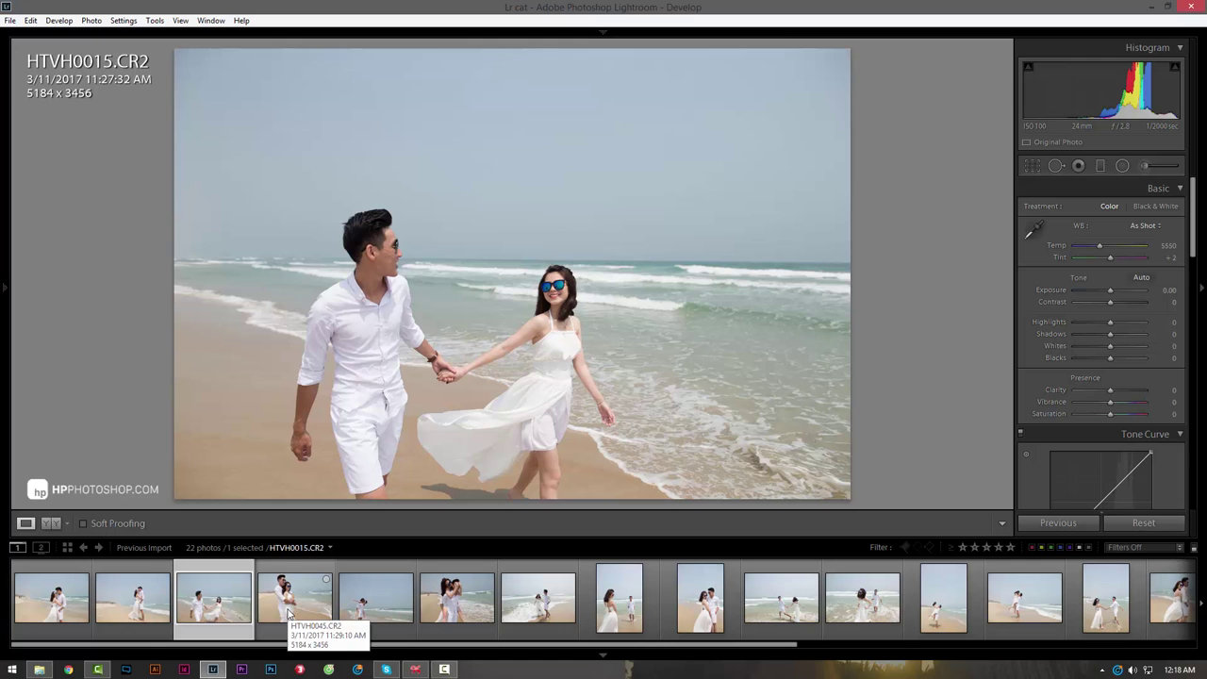
left_click(292, 614)
left_click(236, 608)
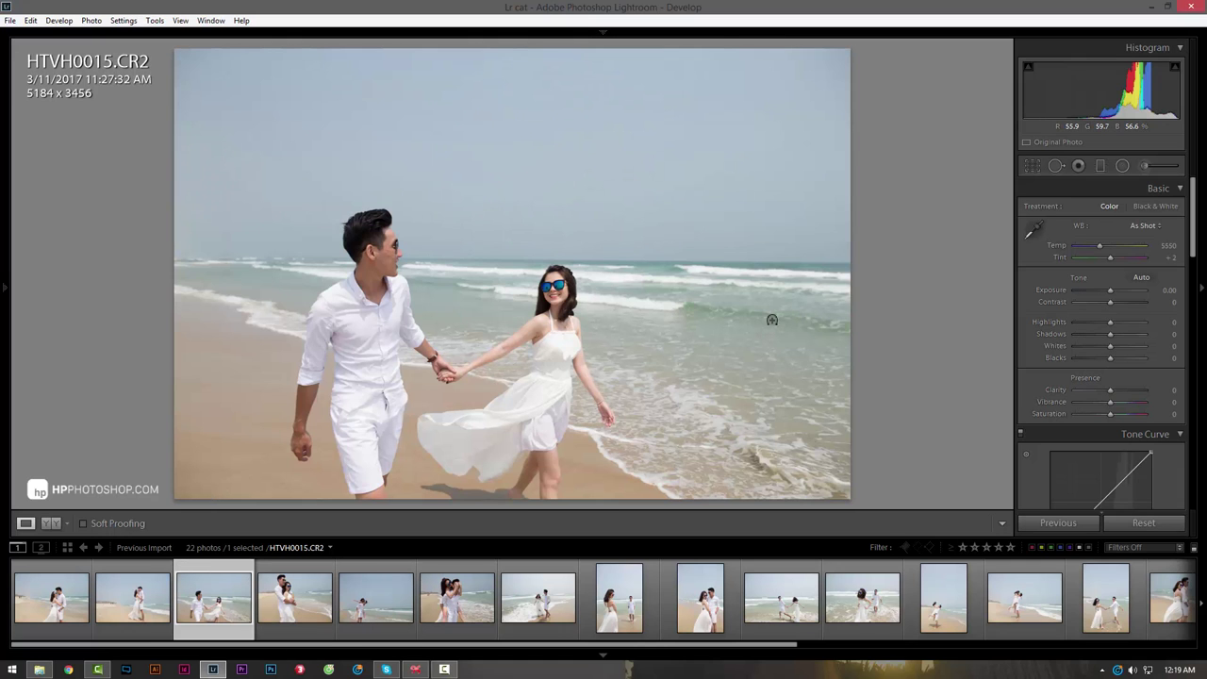
left_click(476, 613)
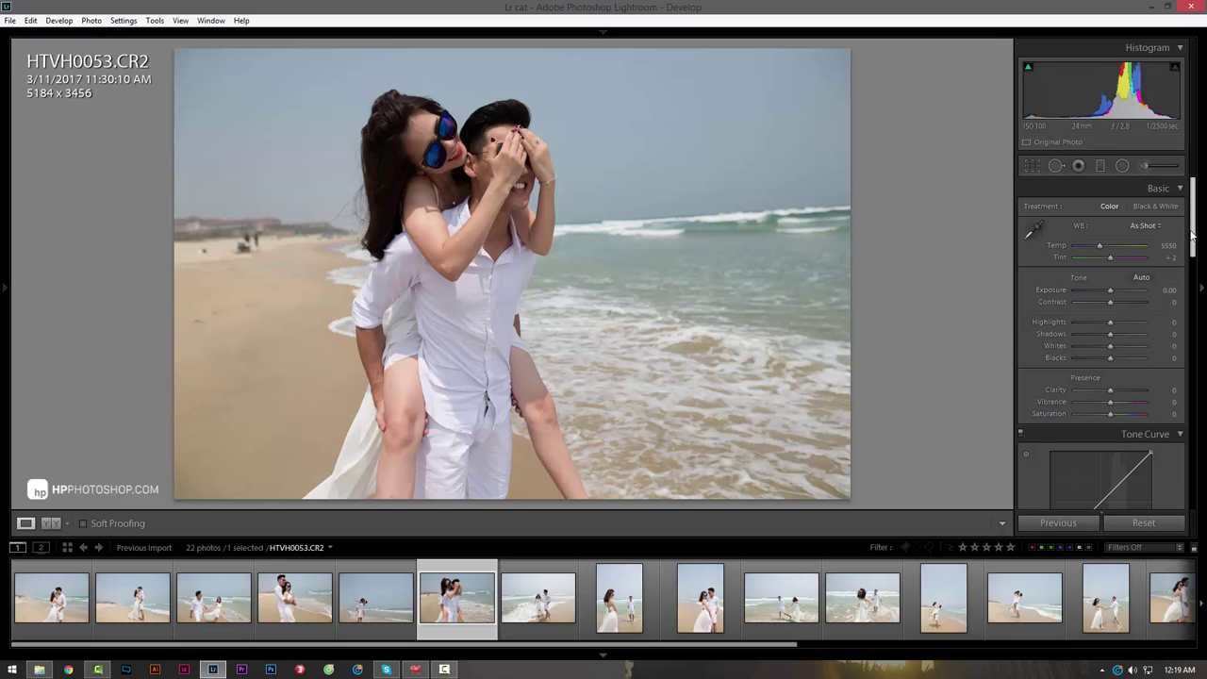
- Set HTVH0053's Exposure to +0.76 and Highlights to -41
mouse_move(1193, 236)
left_mouse_down()
mouse_move(1190, 311)
mouse_move(1185, 219)
left_mouse_up()
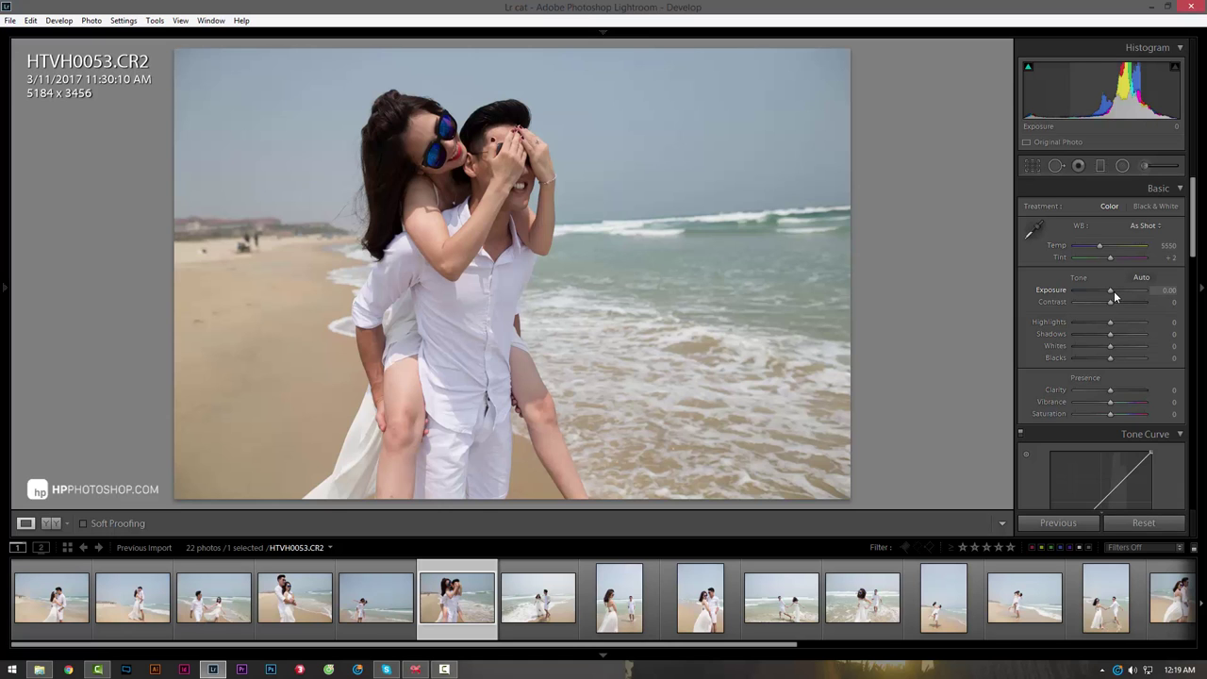
left_click_drag(1114, 291, 1118, 290)
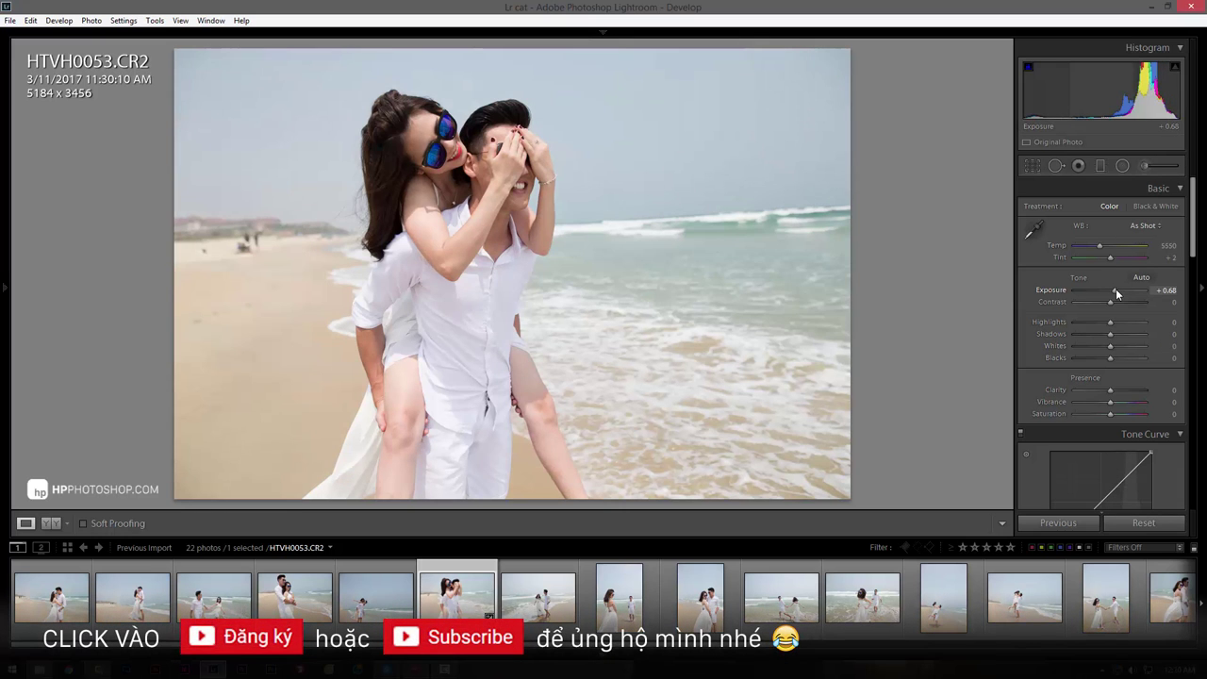
left_click_drag(1116, 291, 1109, 304)
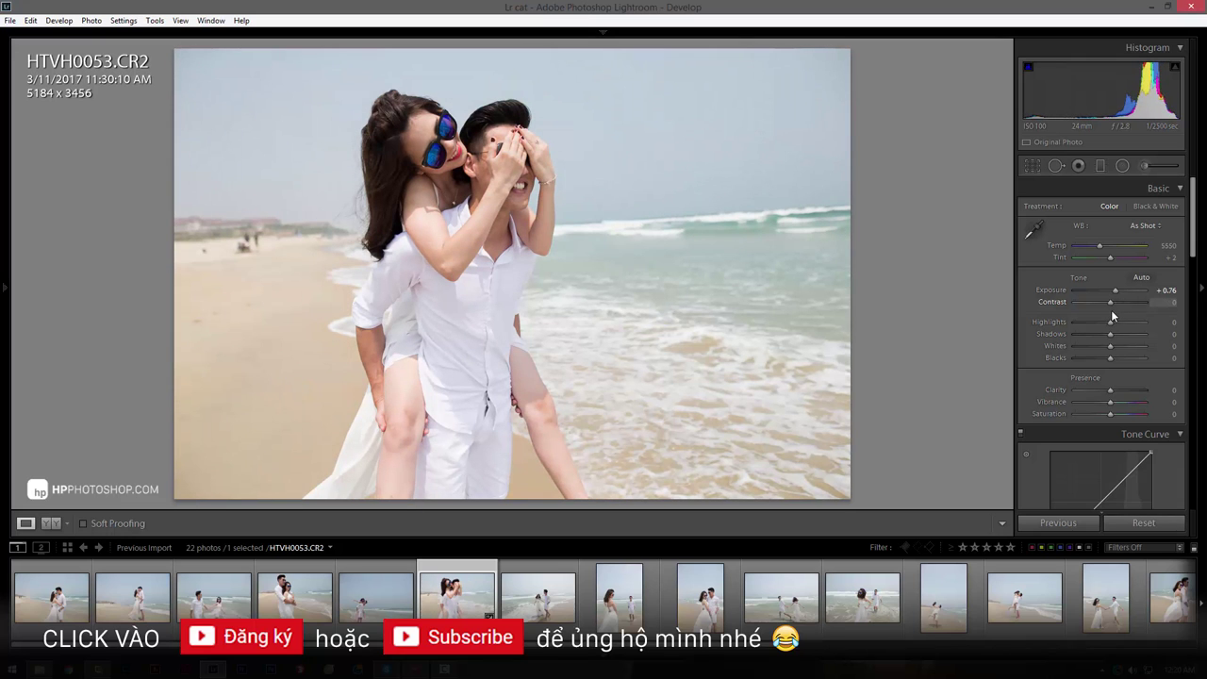
left_click_drag(1113, 320, 1098, 330)
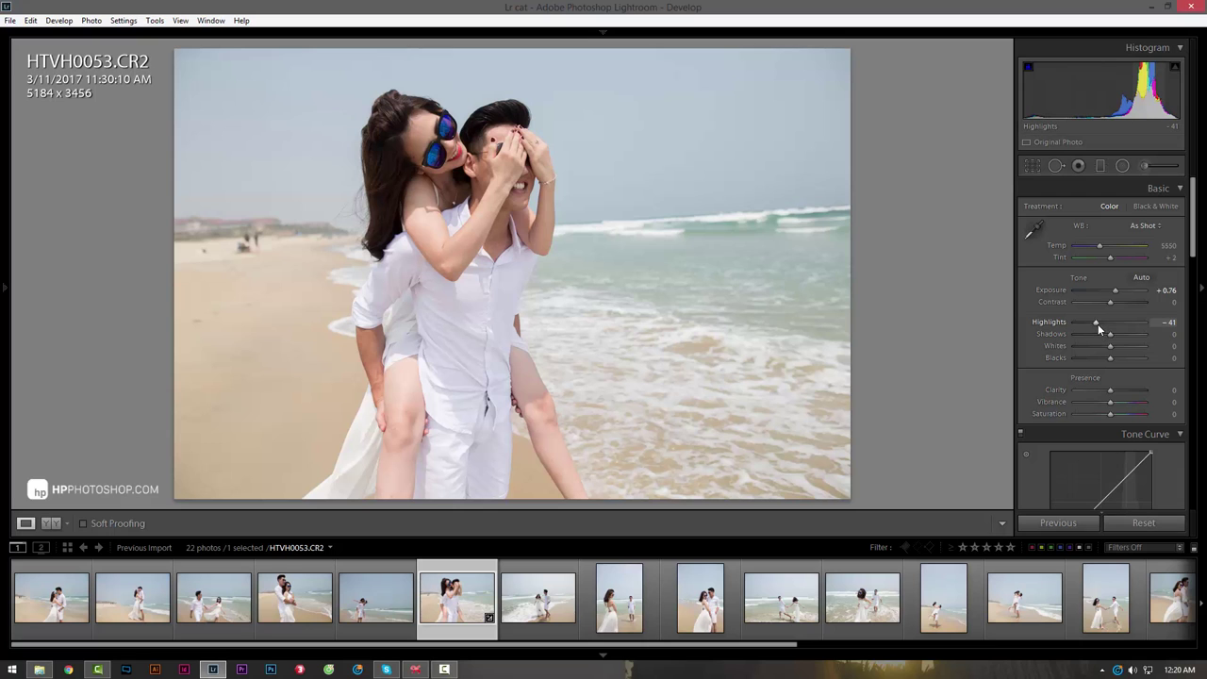
- Set Shadows +42, Blacks -6, Whites +12, Vibrance +32 and Clarity -8
left_click_drag(1110, 333, 1127, 338)
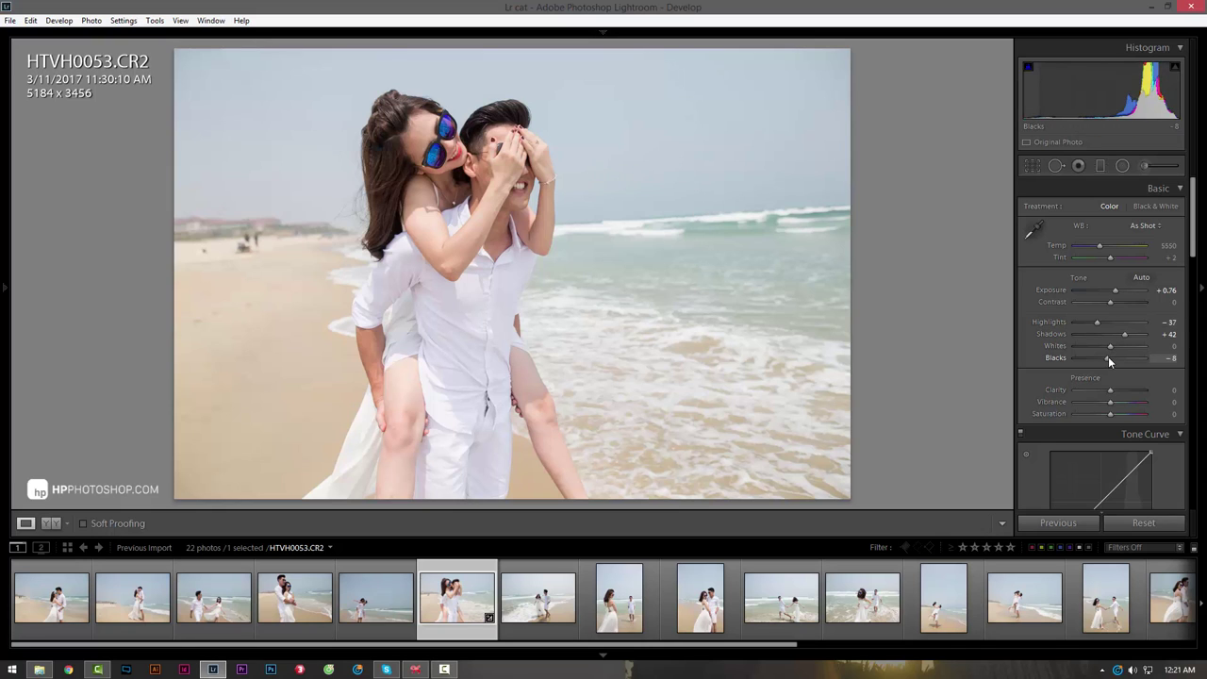
left_click_drag(1108, 356, 1110, 356)
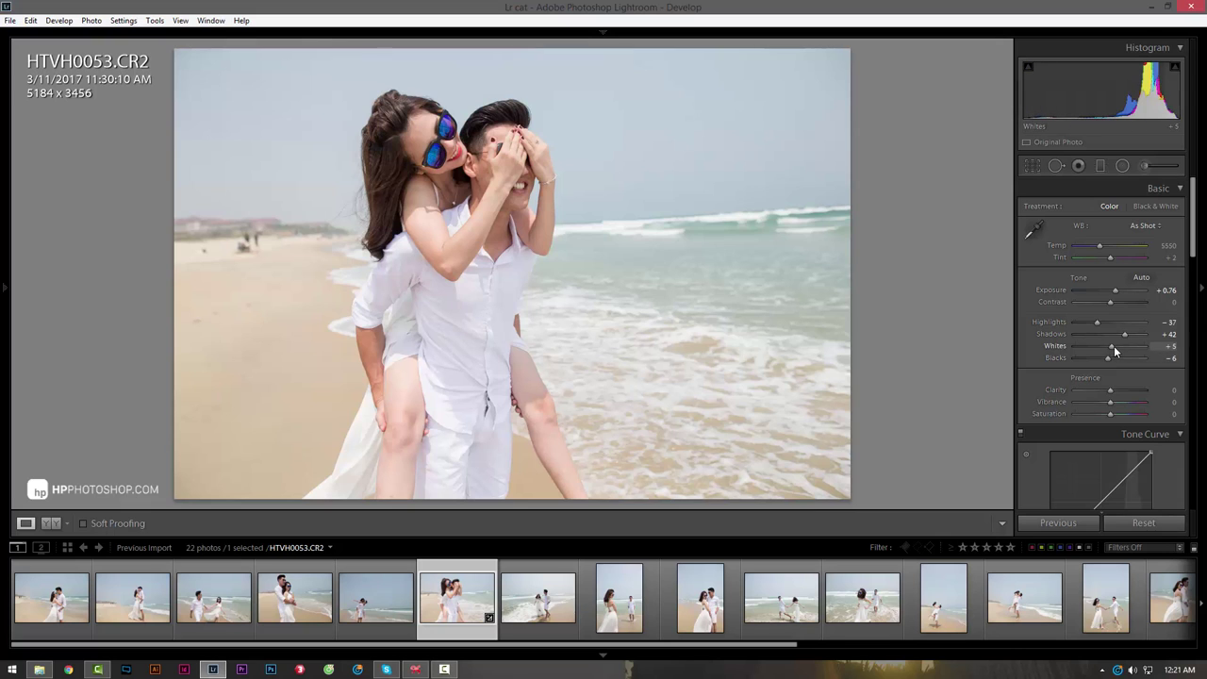
left_click_drag(1168, 110, 1177, 111)
left_click_drag(1110, 401, 1122, 402)
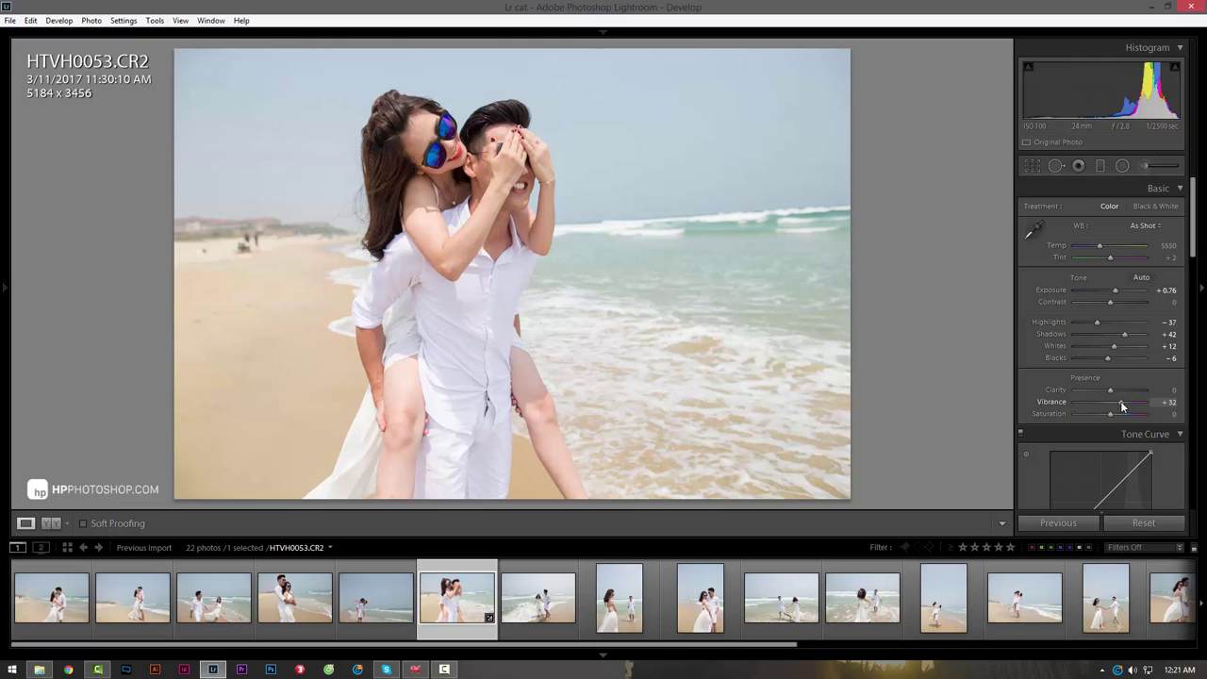
mouse_move(1110, 389)
left_mouse_down()
mouse_move(1096, 392)
mouse_move(1136, 393)
mouse_move(1105, 393)
left_mouse_up()
- Compare Medium and Strong Contrast point curves, settling on Medium Contrast
left_click_drag(1193, 250, 1186, 308)
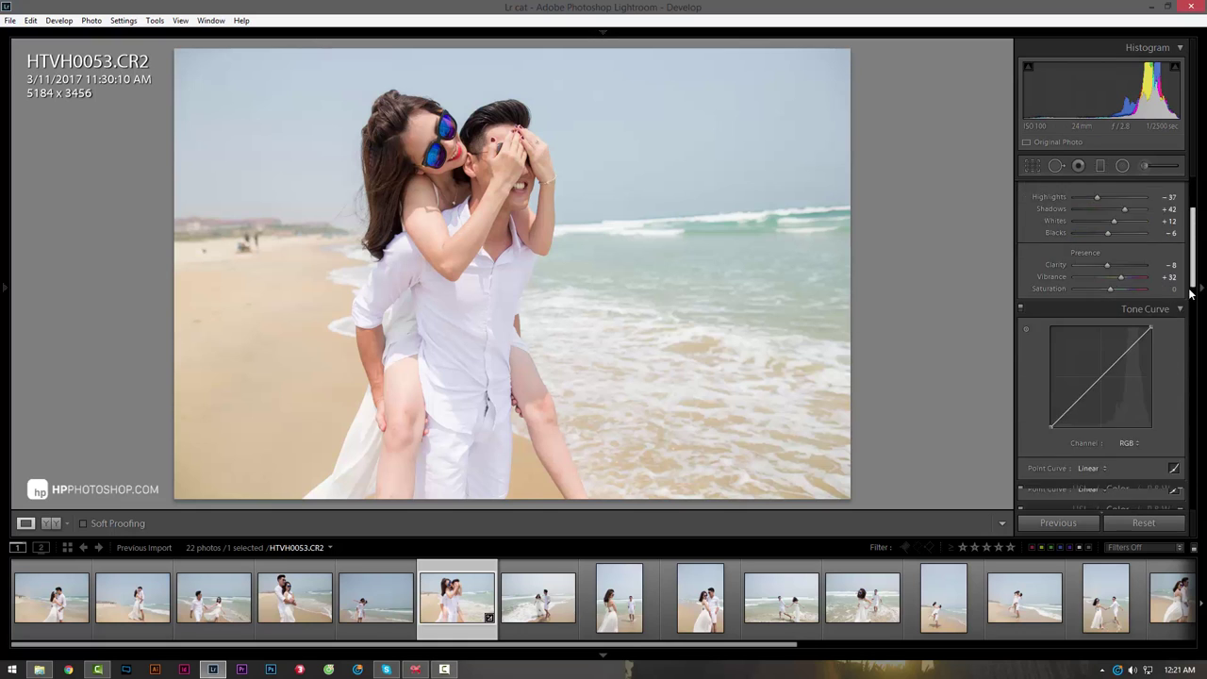
scroll(1147, 267, "up", 2)
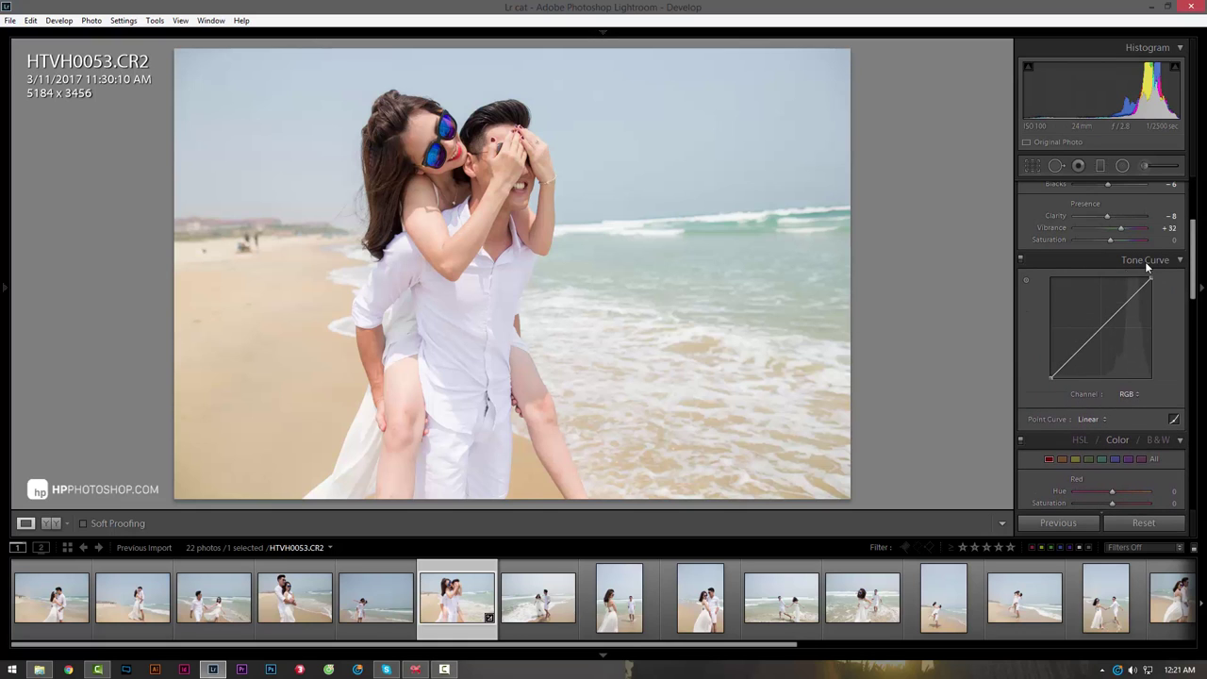
left_click(1084, 418)
left_click(1098, 447)
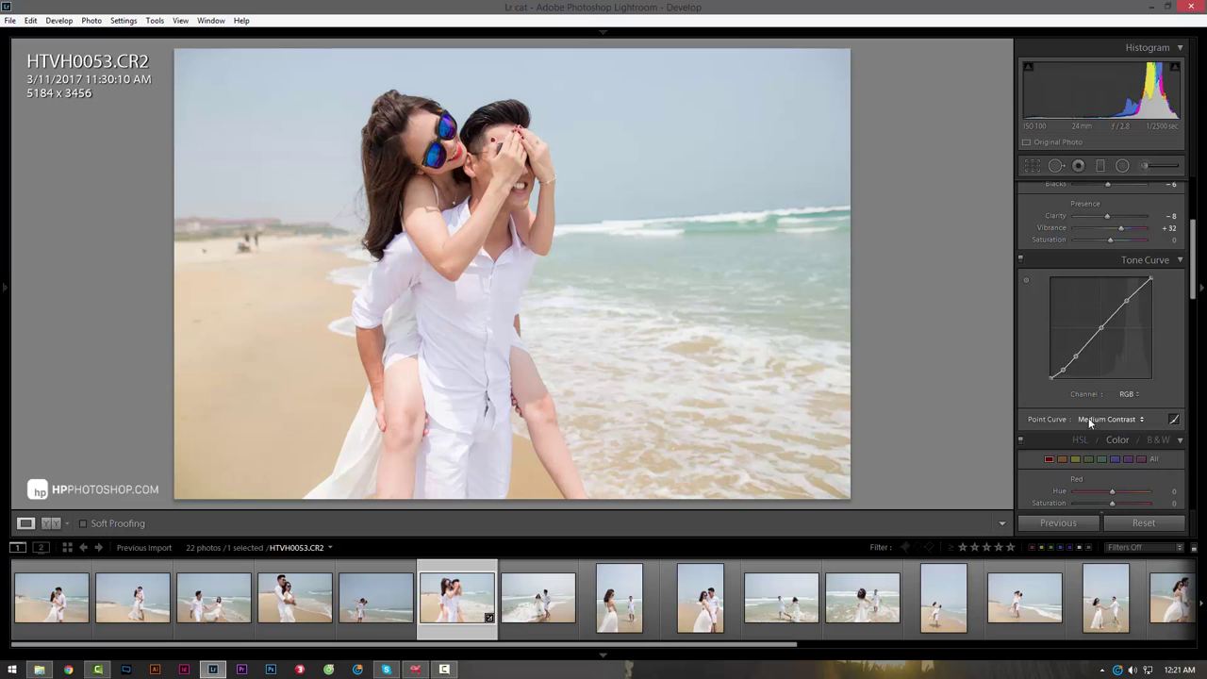
left_click(1096, 419)
left_click(1097, 462)
left_click(1096, 419)
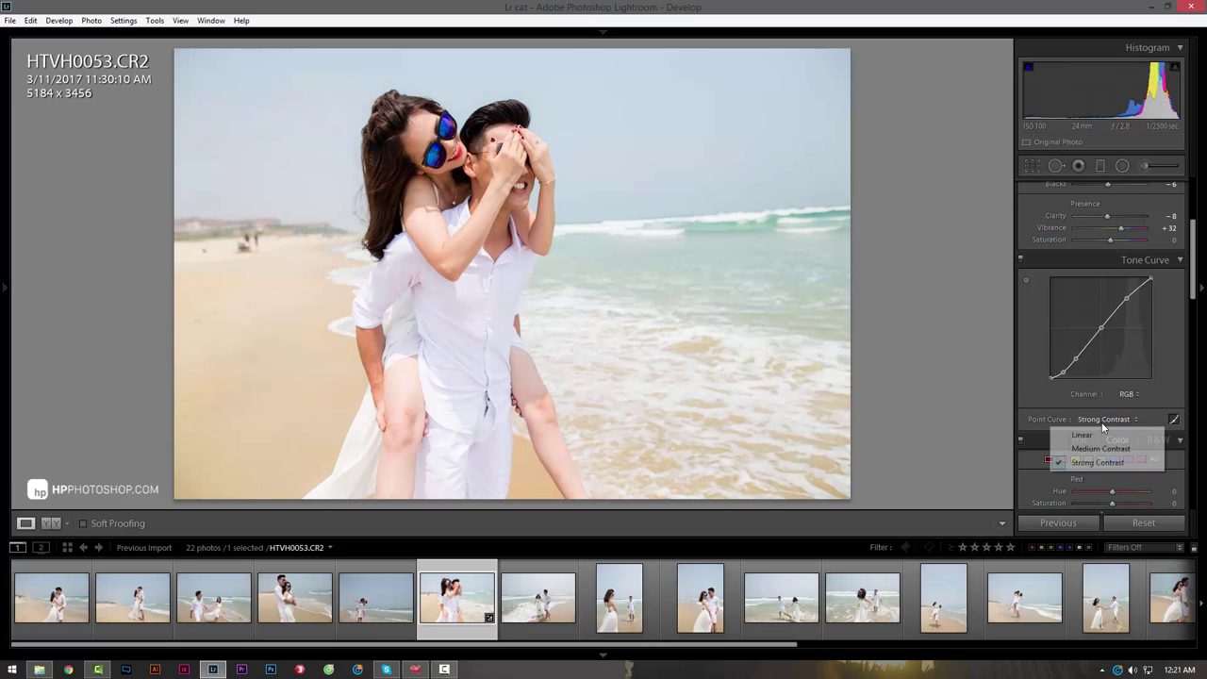
left_click(1099, 448)
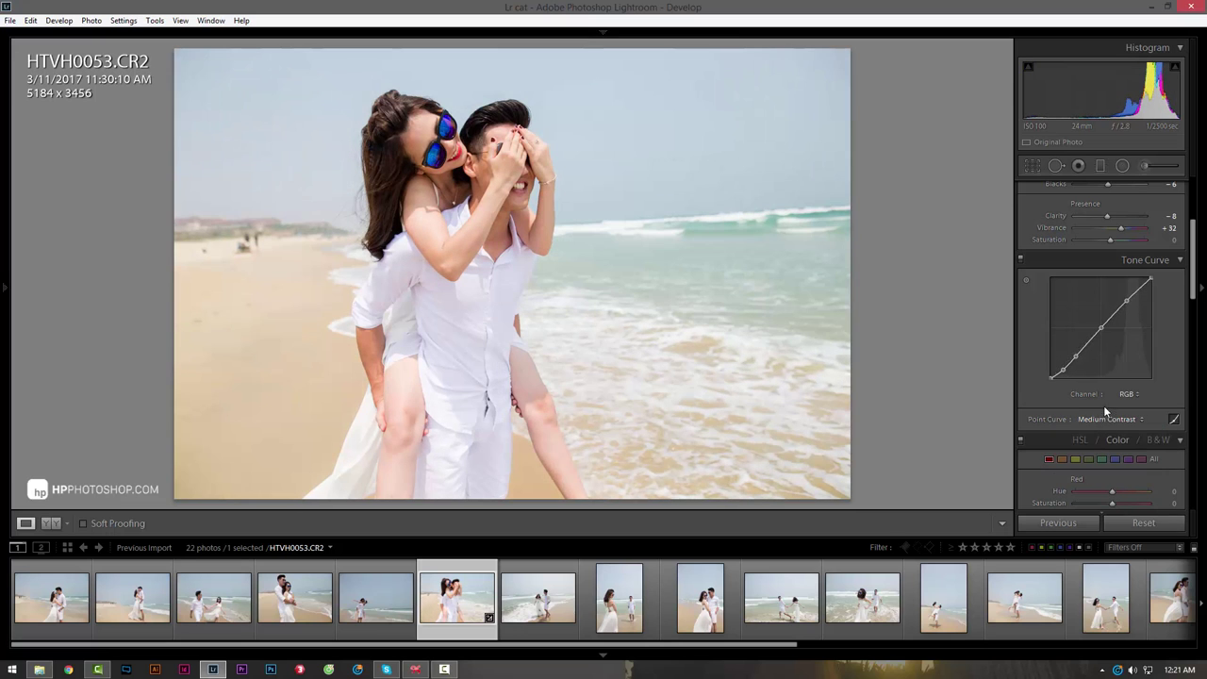
left_click(1100, 418)
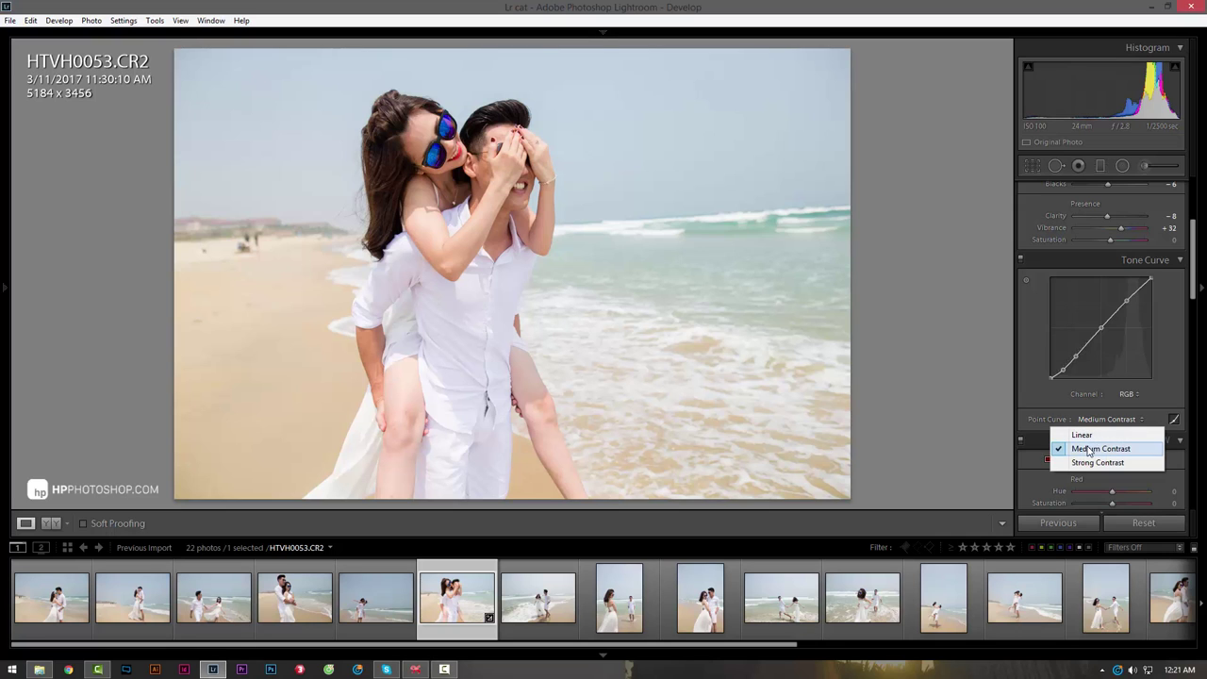
left_click(1092, 450)
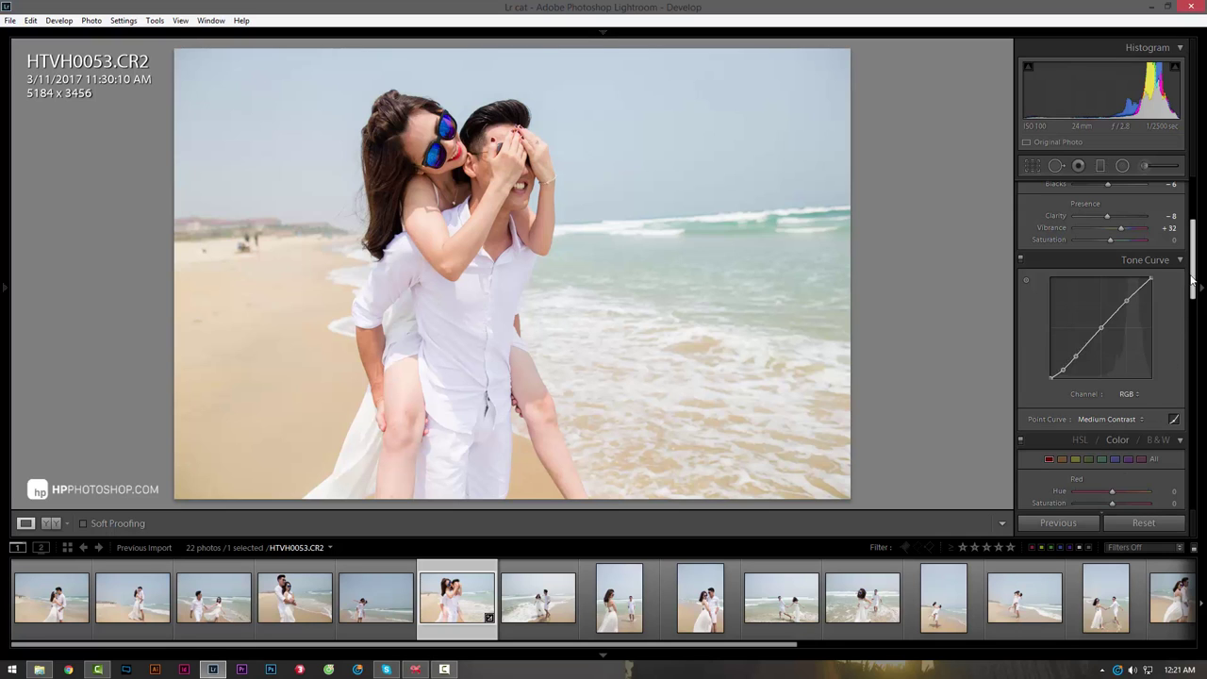
left_click_drag(1193, 283, 1193, 240)
- Try Contrast at +23, +32 and about -26, then bring it back toward neutral
left_click(1114, 304)
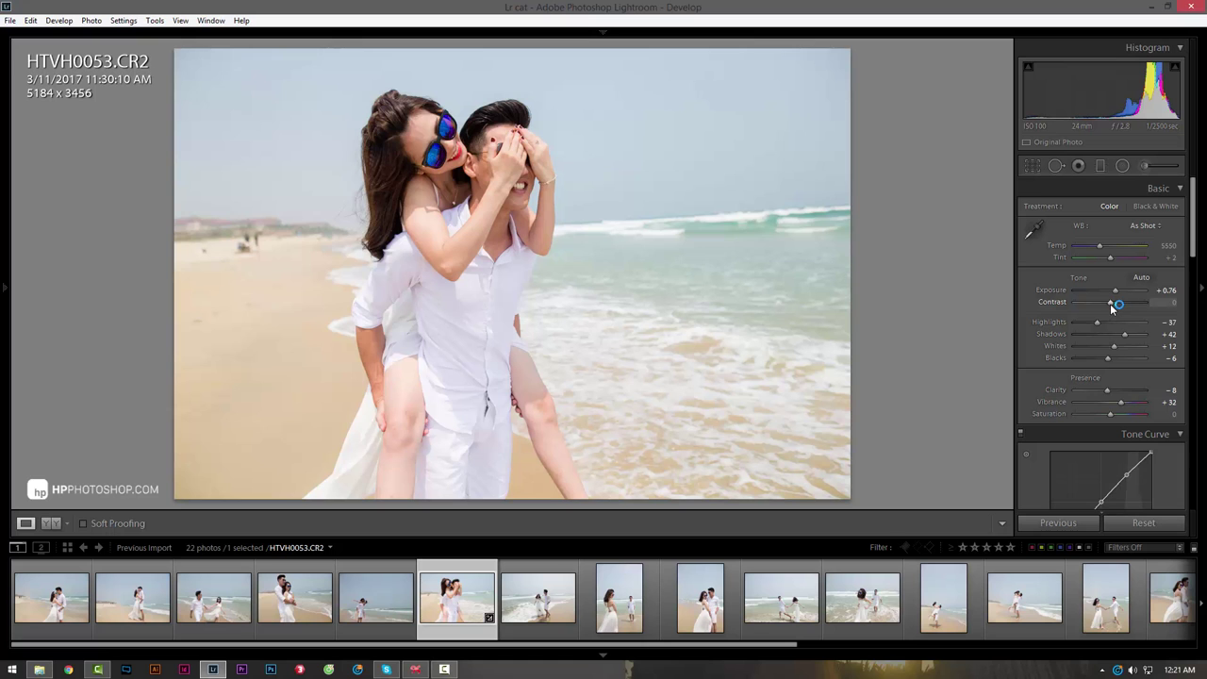
mouse_move(1111, 299)
left_mouse_down()
mouse_move(1097, 310)
mouse_move(1114, 314)
mouse_move(1099, 308)
left_mouse_up()
mouse_move(1110, 307)
left_mouse_down()
mouse_move(1131, 304)
mouse_move(1115, 308)
left_mouse_up()
left_click_drag(1091, 306, 1096, 303)
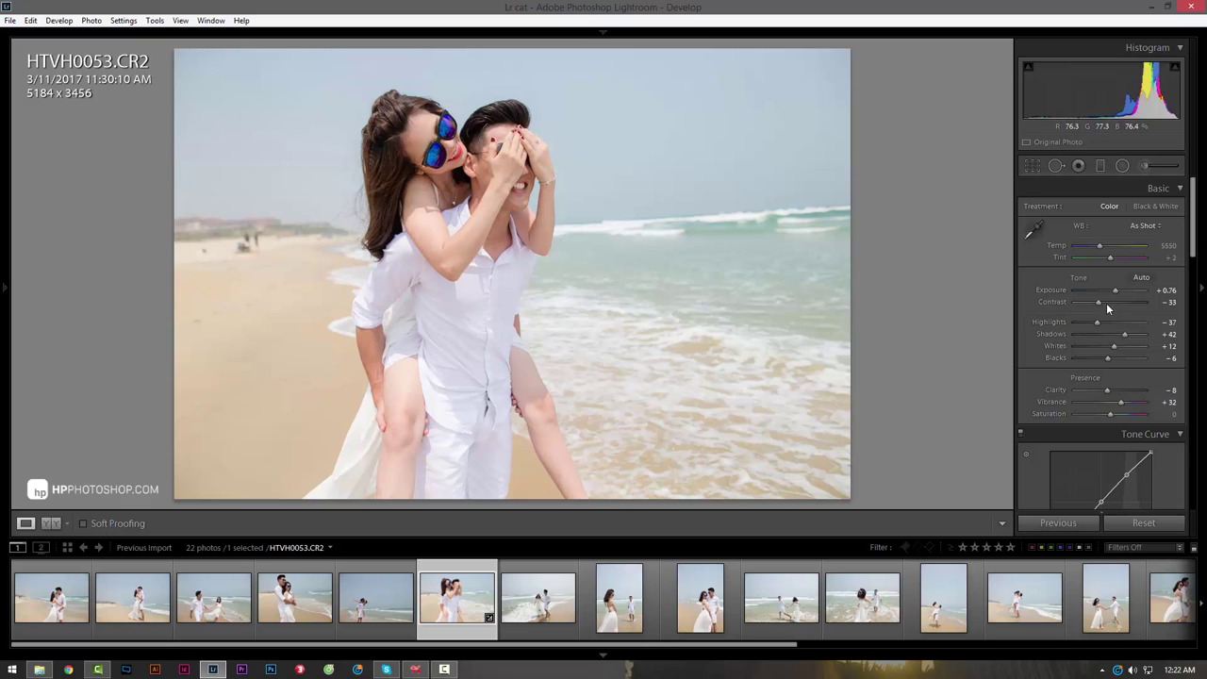
mouse_move(1101, 300)
left_mouse_down()
mouse_move(1125, 304)
mouse_move(1109, 304)
left_mouse_up()
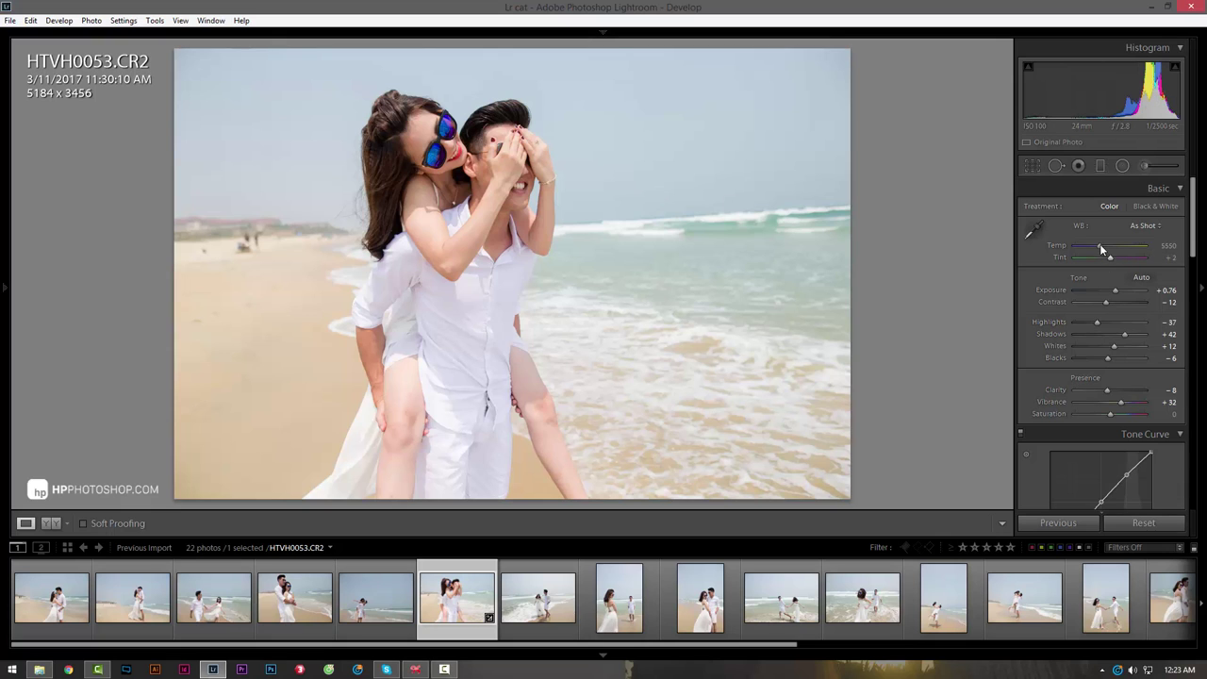
- Lower the white balance Temp from 5604 to 5243 for a cooler tone
left_click_drag(1099, 245, 1098, 249)
left_click_drag(1102, 243, 1099, 245)
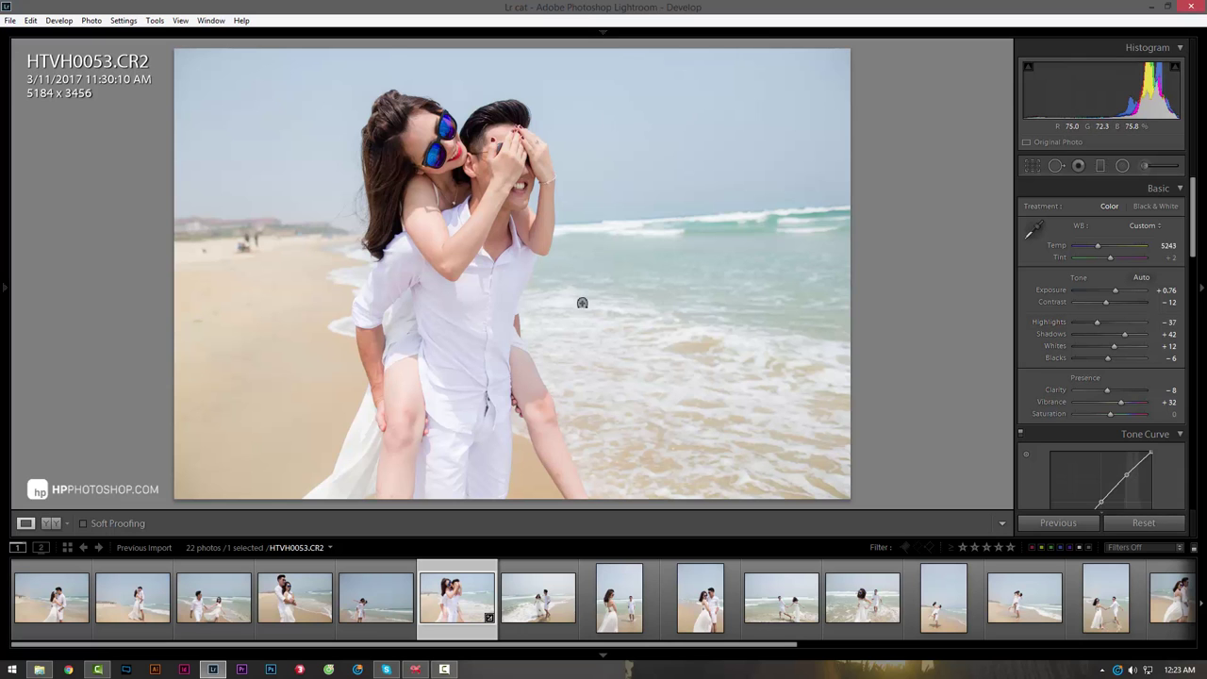
- In HSL/Color's Color view, give Blue Saturation +30 and Luminance -23
scroll(1185, 307, "down", 5)
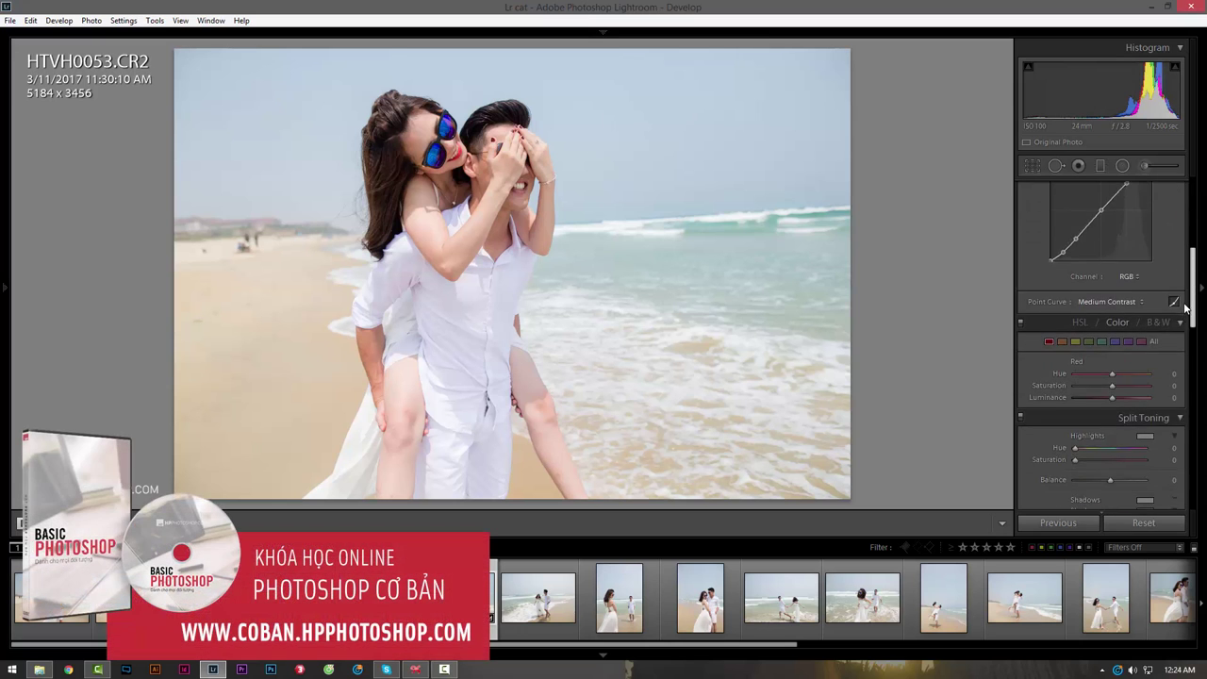
scroll(1185, 307, "down", 2)
scroll(1188, 304, "down", 2)
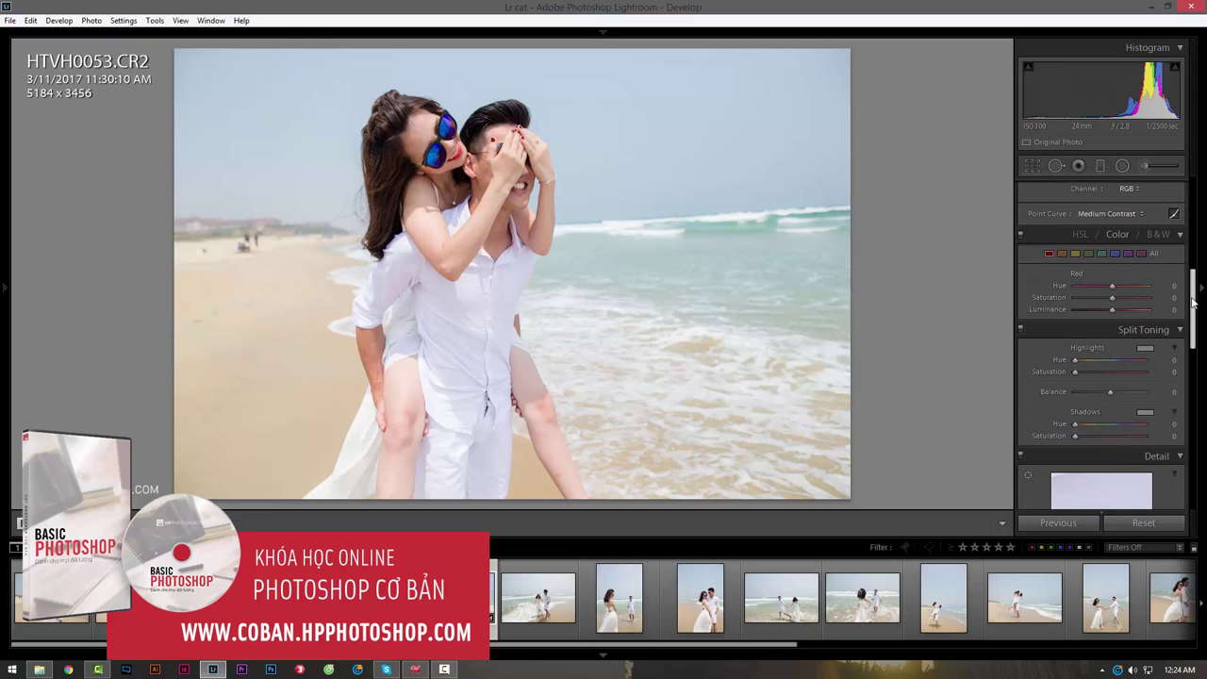
scroll(1192, 300, "up", 3)
left_click(1079, 325)
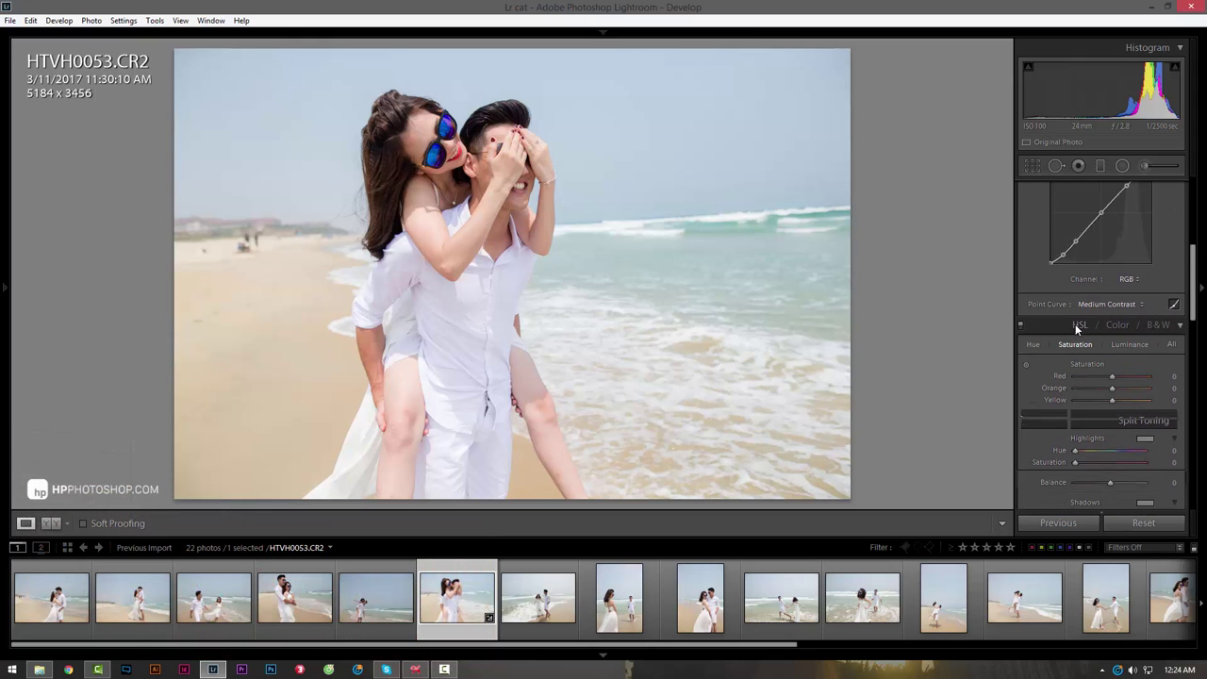
left_click(1113, 324)
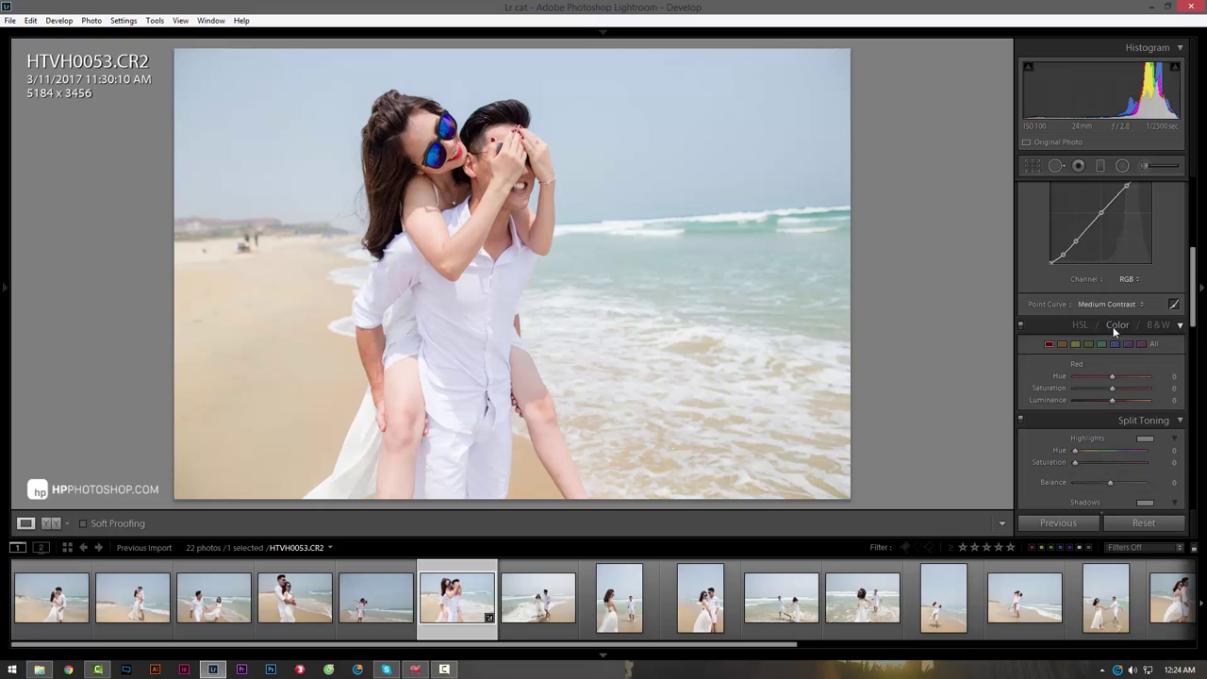
scroll(1122, 326, "down", 1)
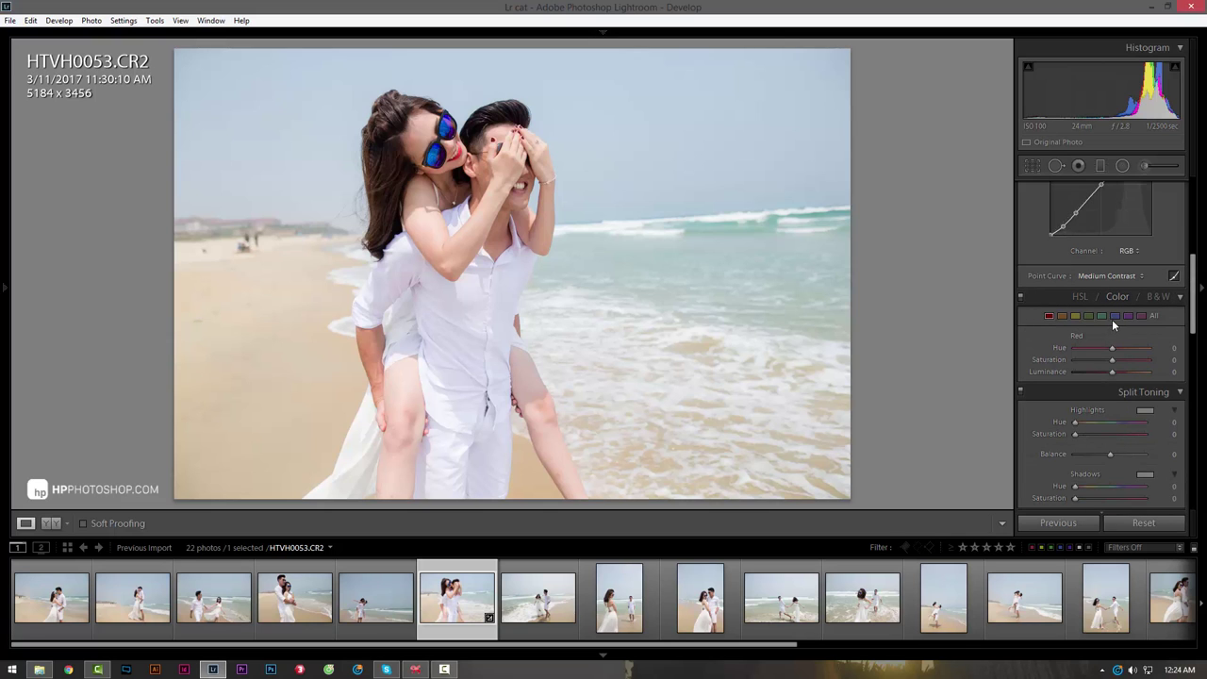
left_click(1116, 317)
left_click_drag(1124, 361, 1122, 360)
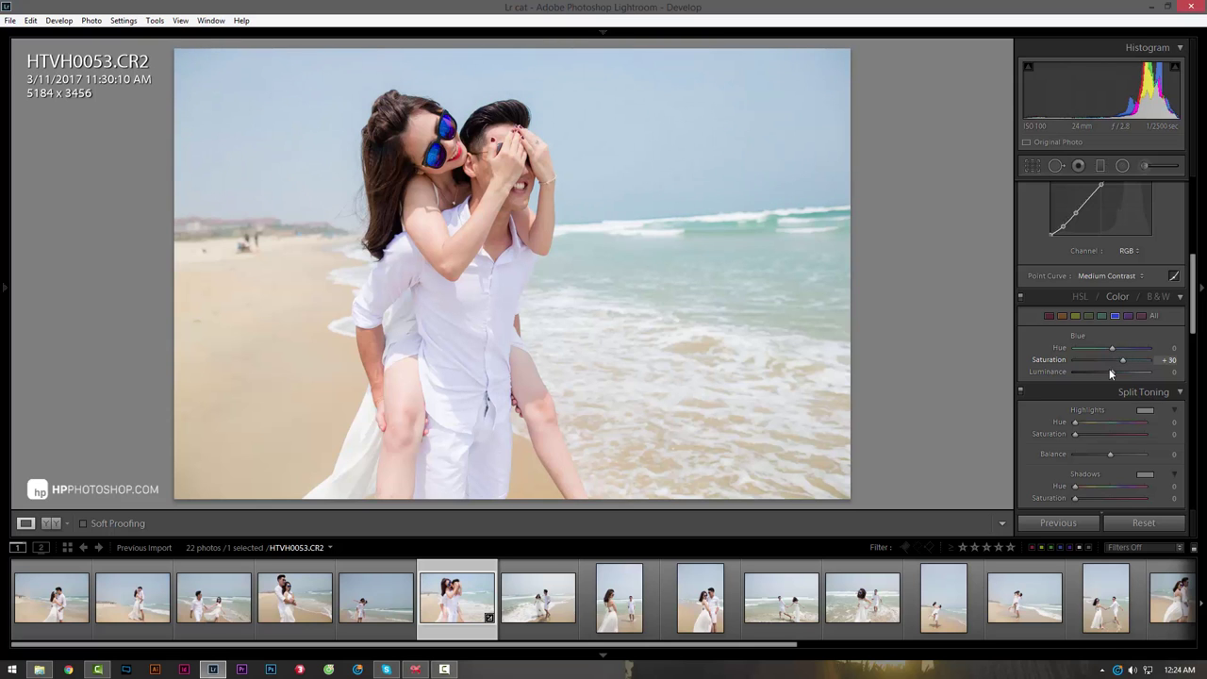
left_click_drag(1110, 372, 1101, 373)
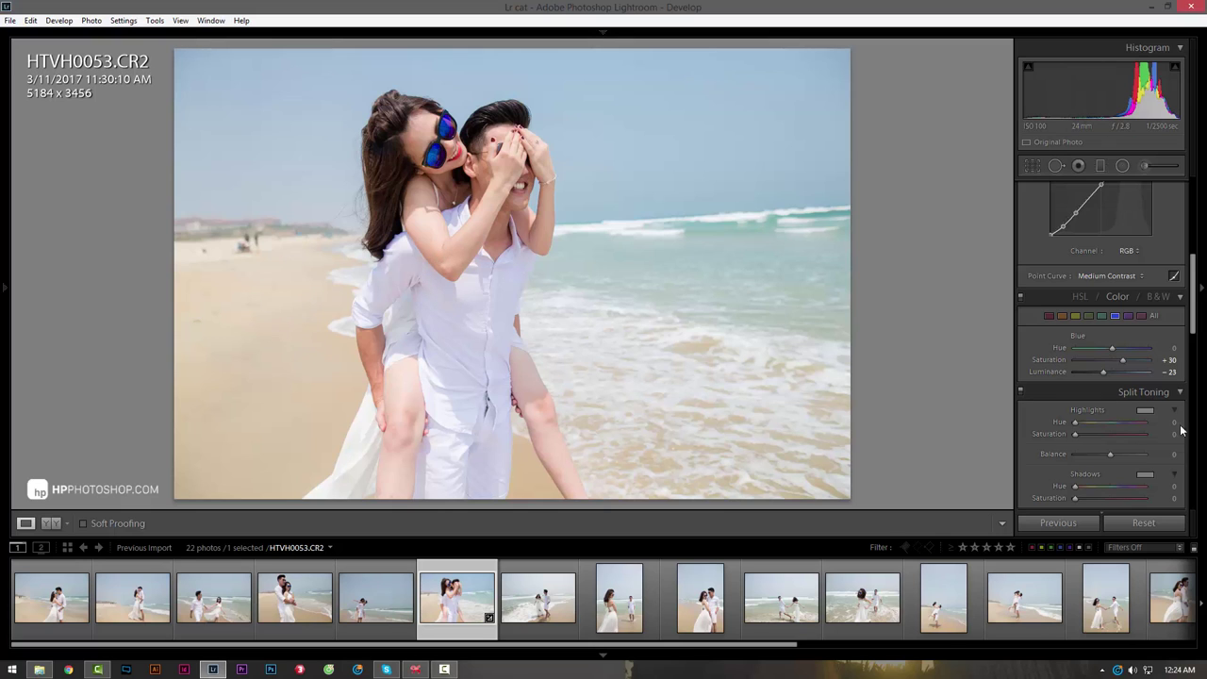
- Give Aqua Saturation +47 and Luminance -26
left_click(1100, 315)
left_click_drag(1114, 358, 1126, 359)
left_click_drag(1111, 371, 1100, 373)
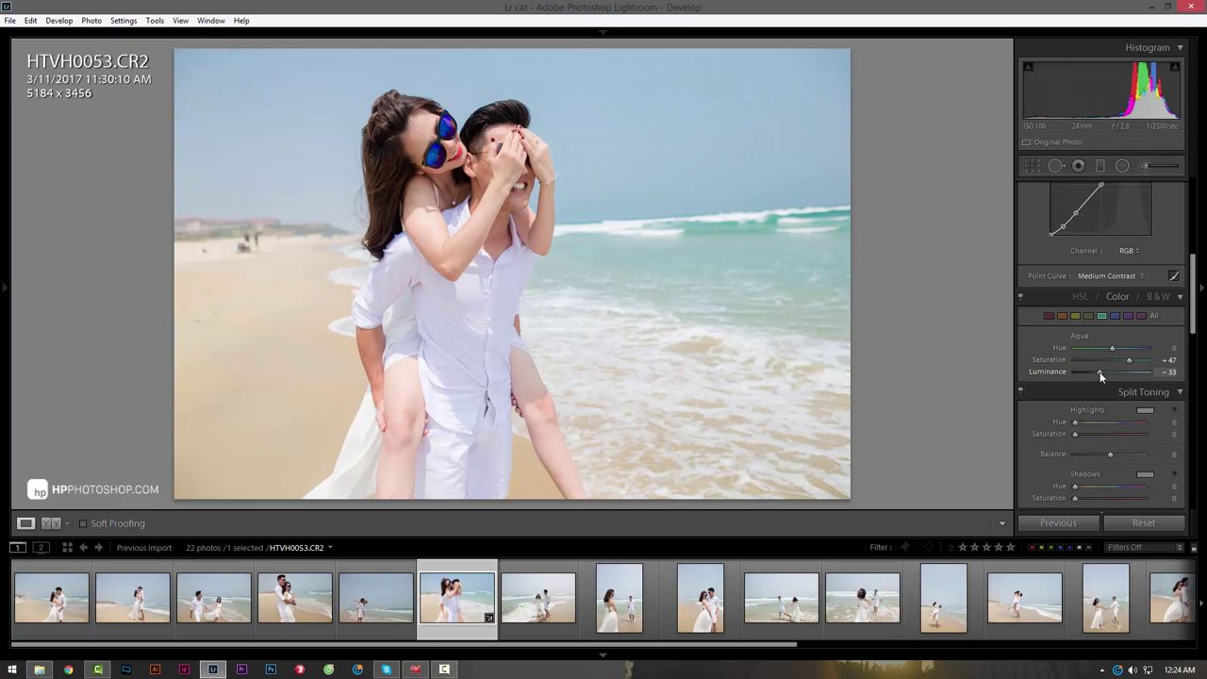
left_click_drag(1099, 372, 1101, 372)
- Set Green to Saturation +37 and Luminance -28
left_click(1085, 317)
left_click_drag(1130, 364, 1129, 363)
left_click_drag(1093, 373, 1101, 375)
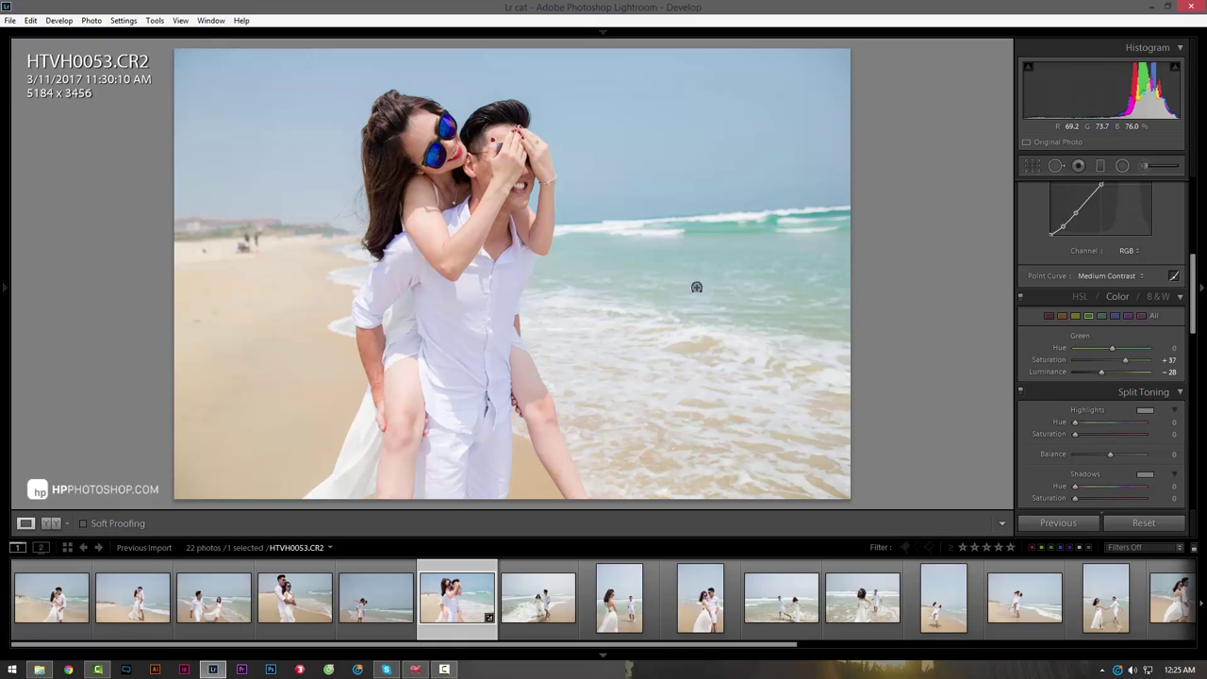
- Raise Orange Luminance to +21 to brighten skin and sand
left_click(1061, 317)
key("Up")
key("Up")
key("Up")
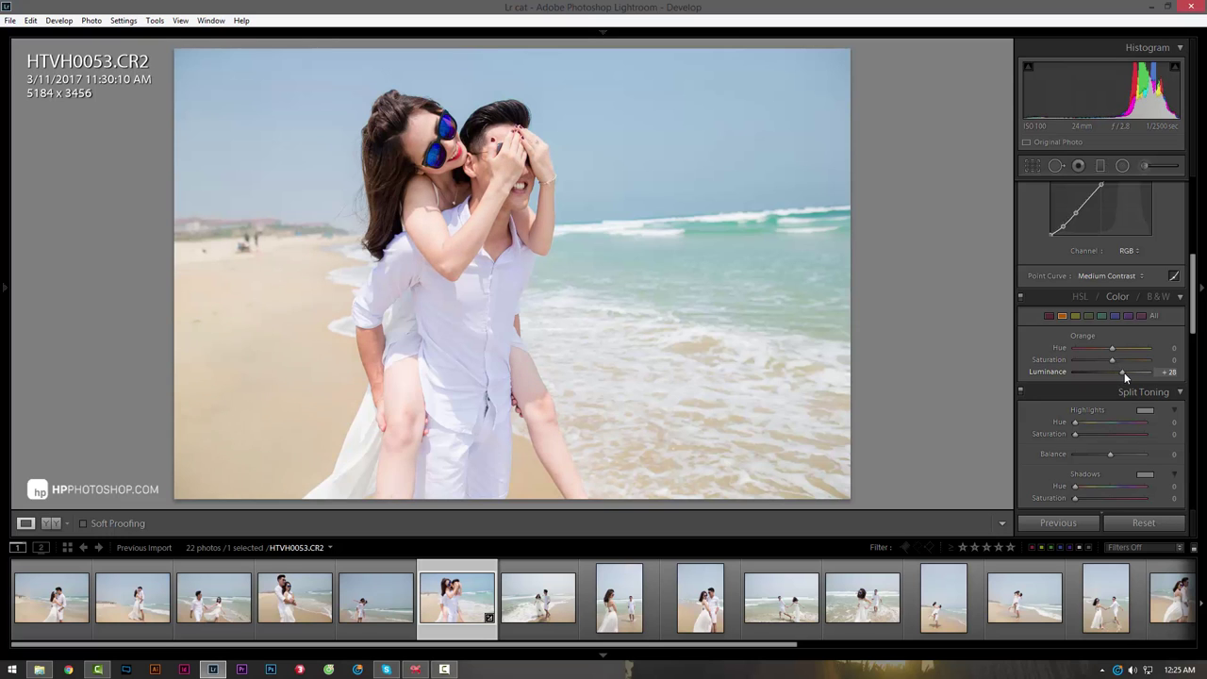
mouse_move(1124, 376)
left_mouse_down()
mouse_move(1097, 387)
mouse_move(1136, 391)
mouse_move(1123, 391)
left_mouse_up()
- Set Luminance noise reduction to 29, then zoom to 1:1 and pan across the couple's faces
left_click_drag(1191, 329, 1190, 400)
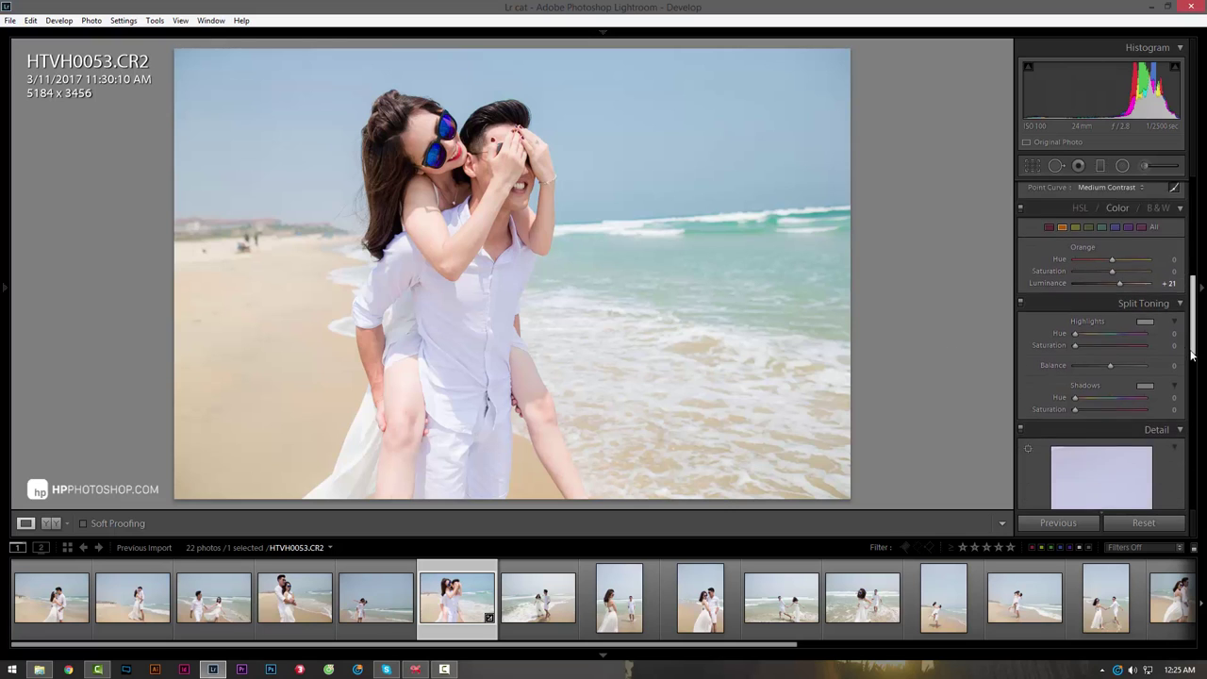
scroll(1098, 351, "down", 3)
scroll(1098, 351, "down", 2)
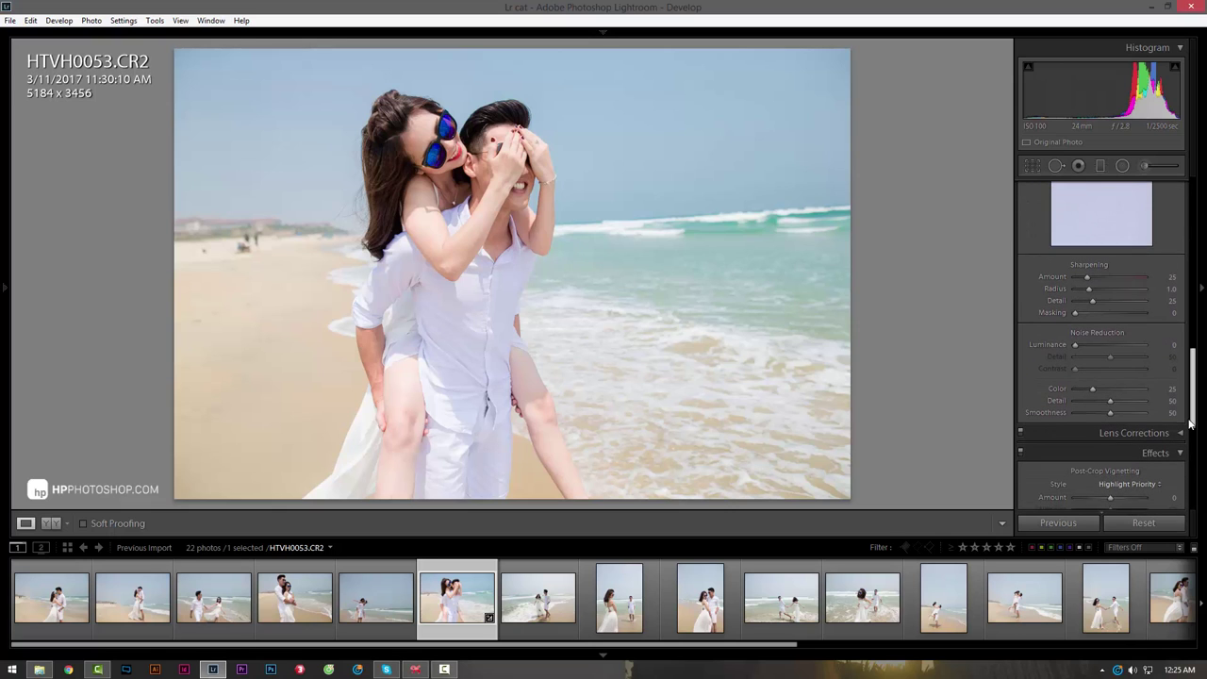
left_click(1094, 341)
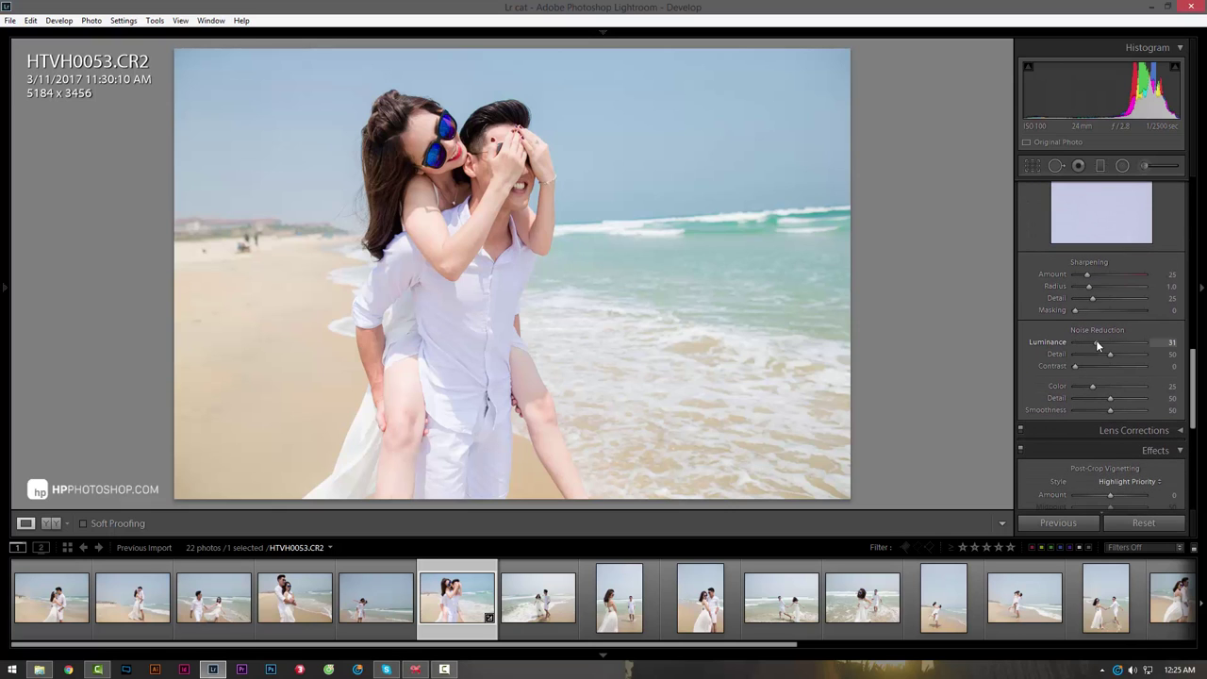
left_click(1097, 342)
left_click(453, 132)
left_click_drag(445, 273, 514, 229)
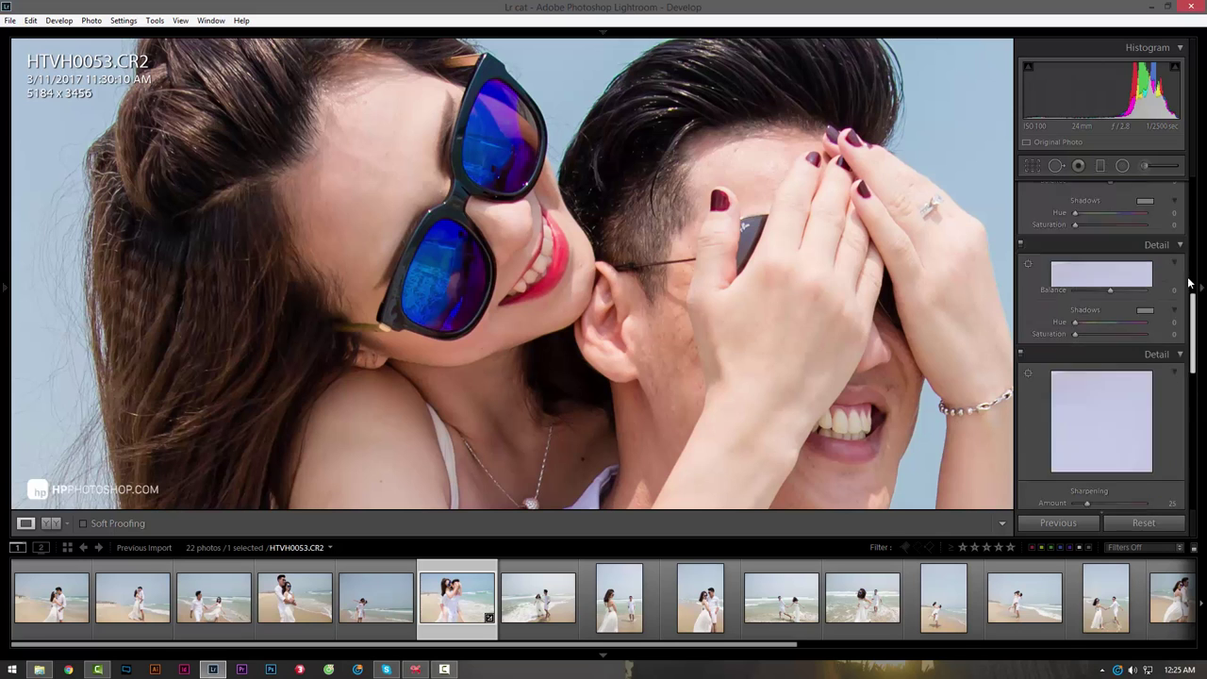
- Raise HTVH0053's Sharpening Amount in the Detail panel from 25 to about 61
scroll(1107, 320, "up", 10)
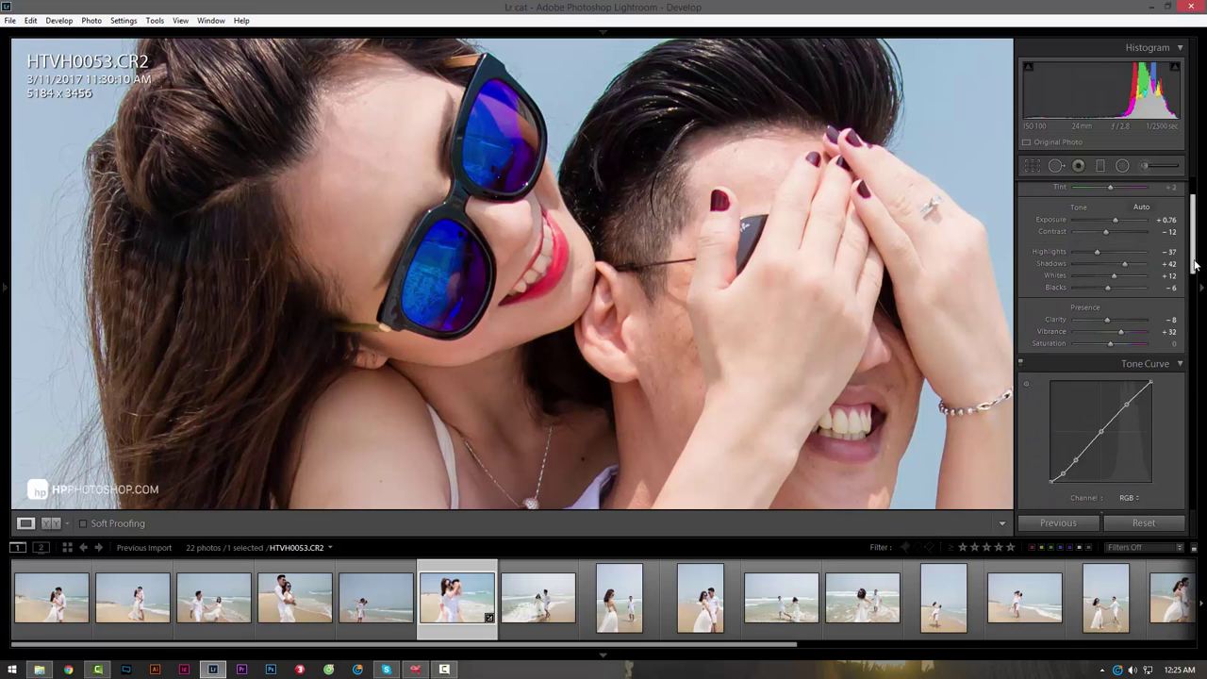
left_click_drag(1194, 262, 1185, 311)
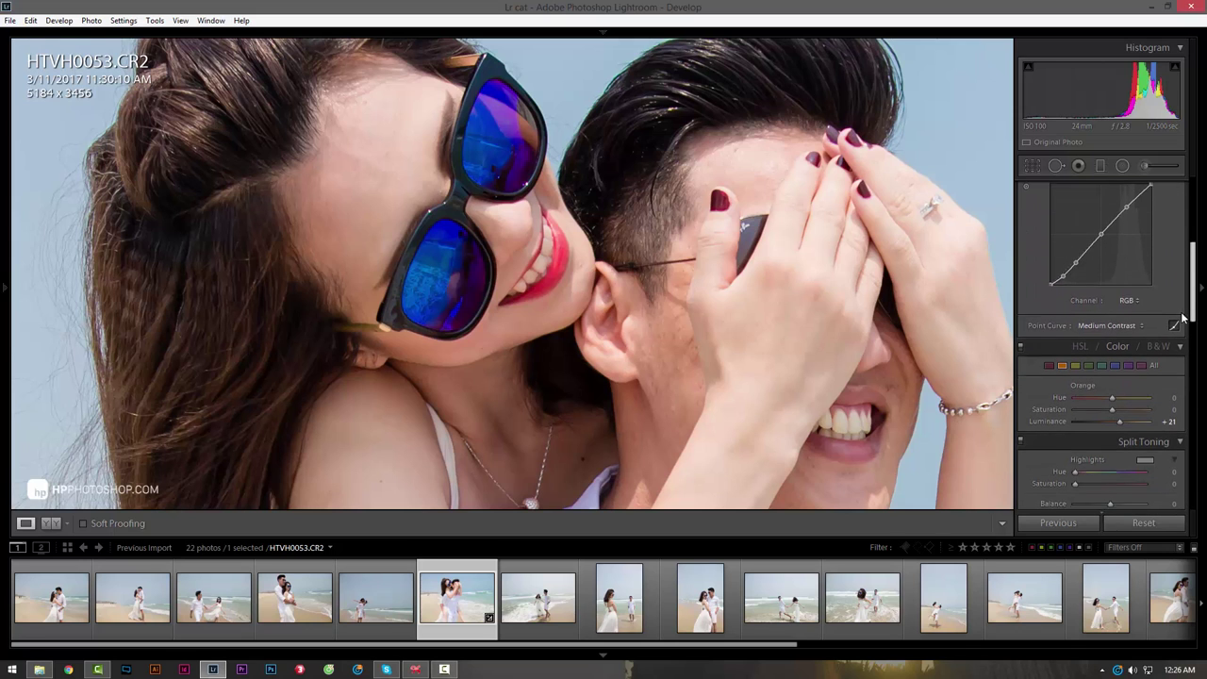
scroll(1179, 330, "down", 2)
scroll(1175, 349, "down", 2)
scroll(1171, 365, "down", 2)
scroll(1172, 364, "down", 4)
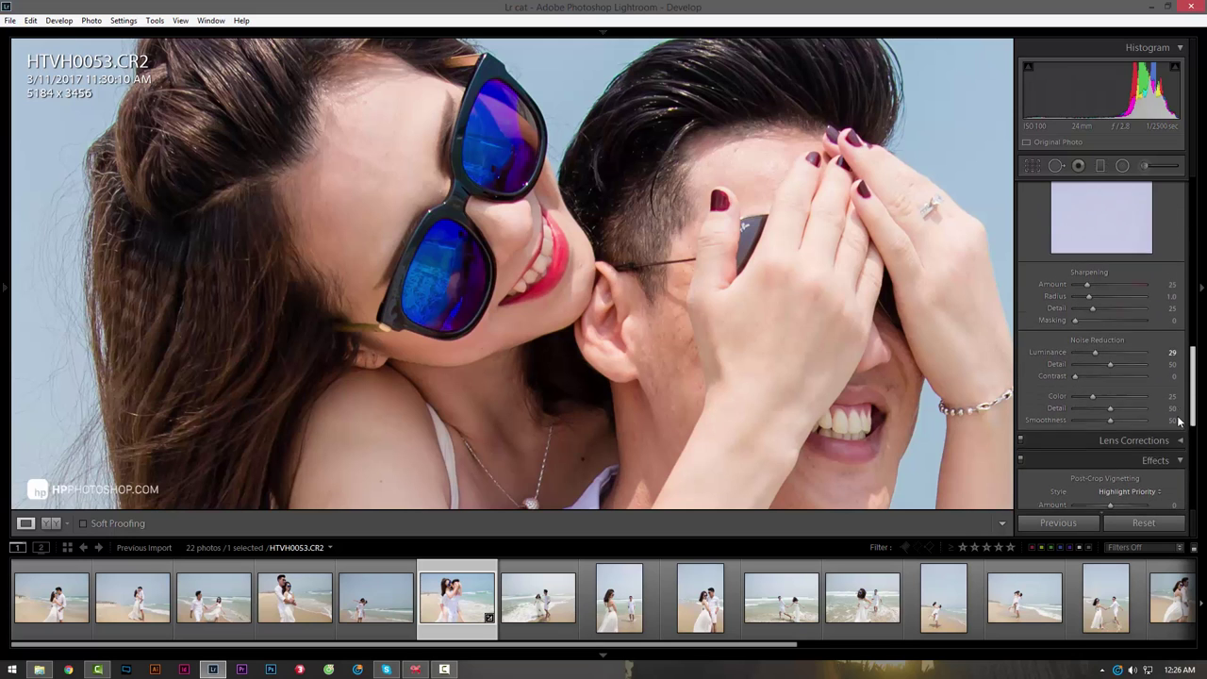
scroll(1131, 344, "down", 1)
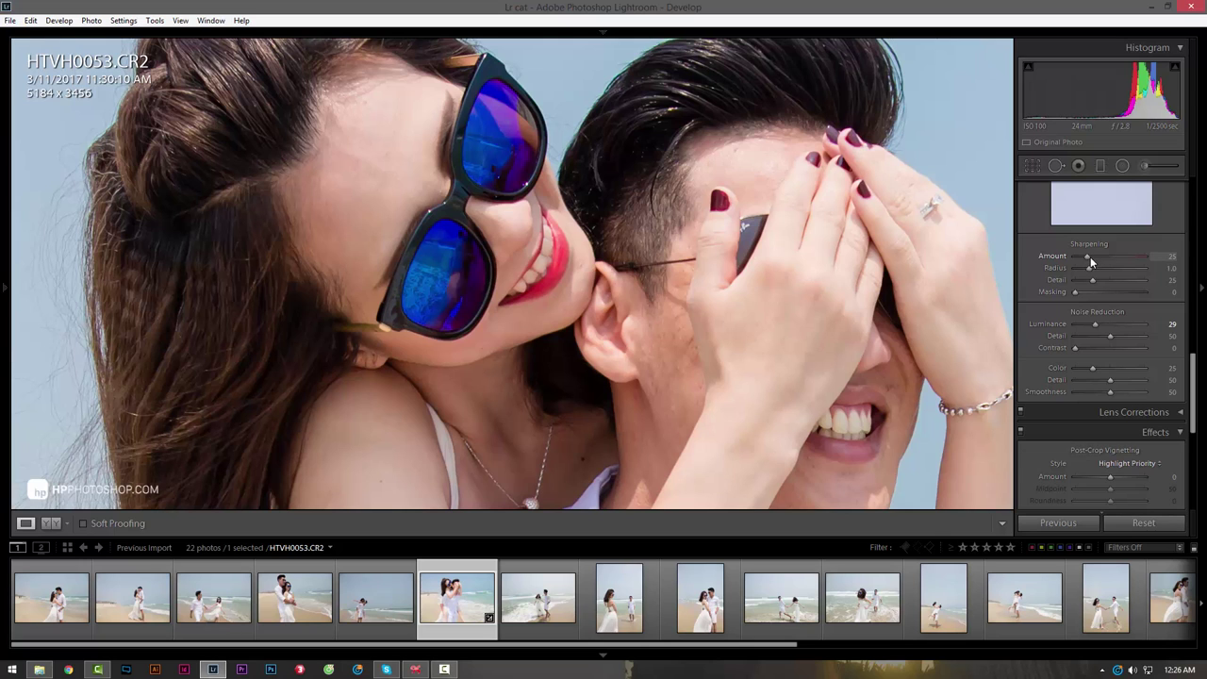
left_click_drag(1089, 257, 1106, 259)
- Nudge sharpening to 66, then open the Details tab of HTVH0051.CR2's Properties in File Explorer
left_click_drag(1105, 259, 1108, 259)
left_click(40, 671)
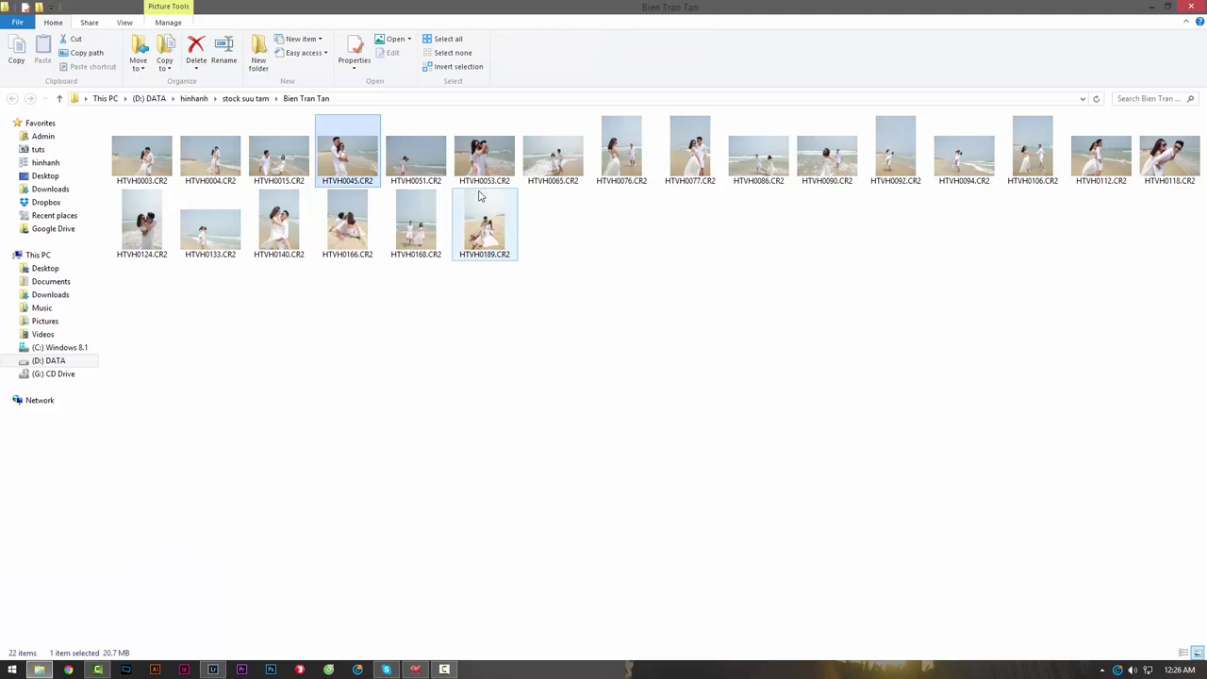
right_click(435, 169)
left_click(471, 381)
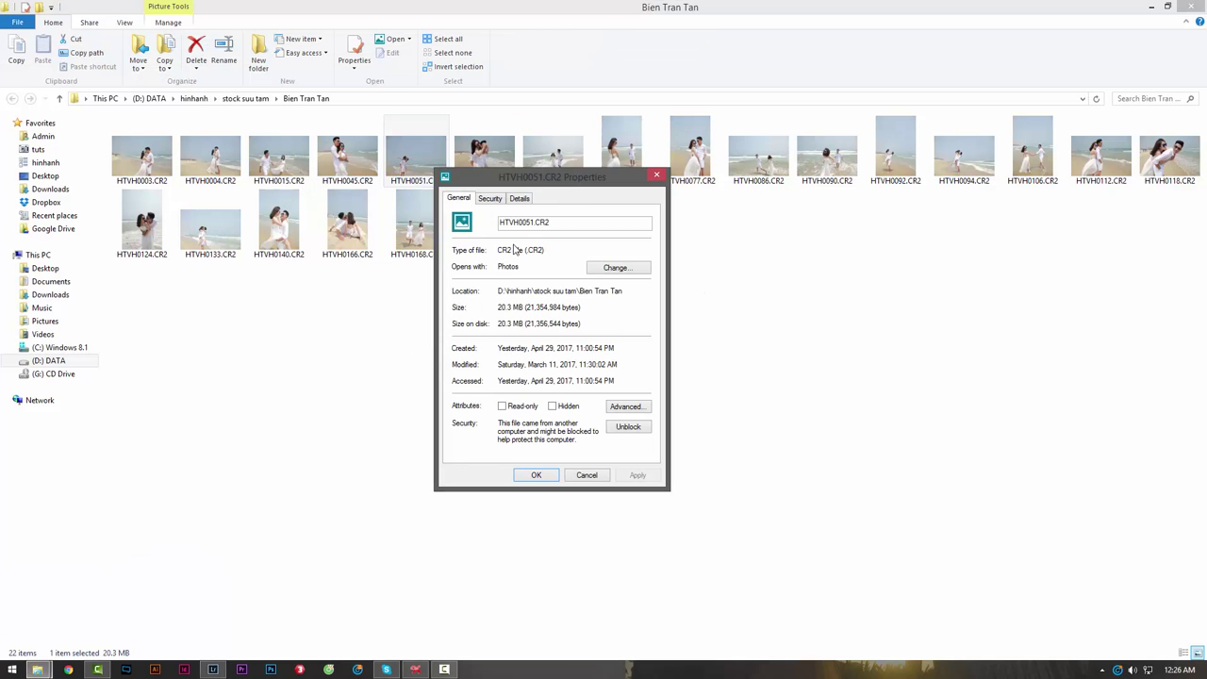
left_click(489, 198)
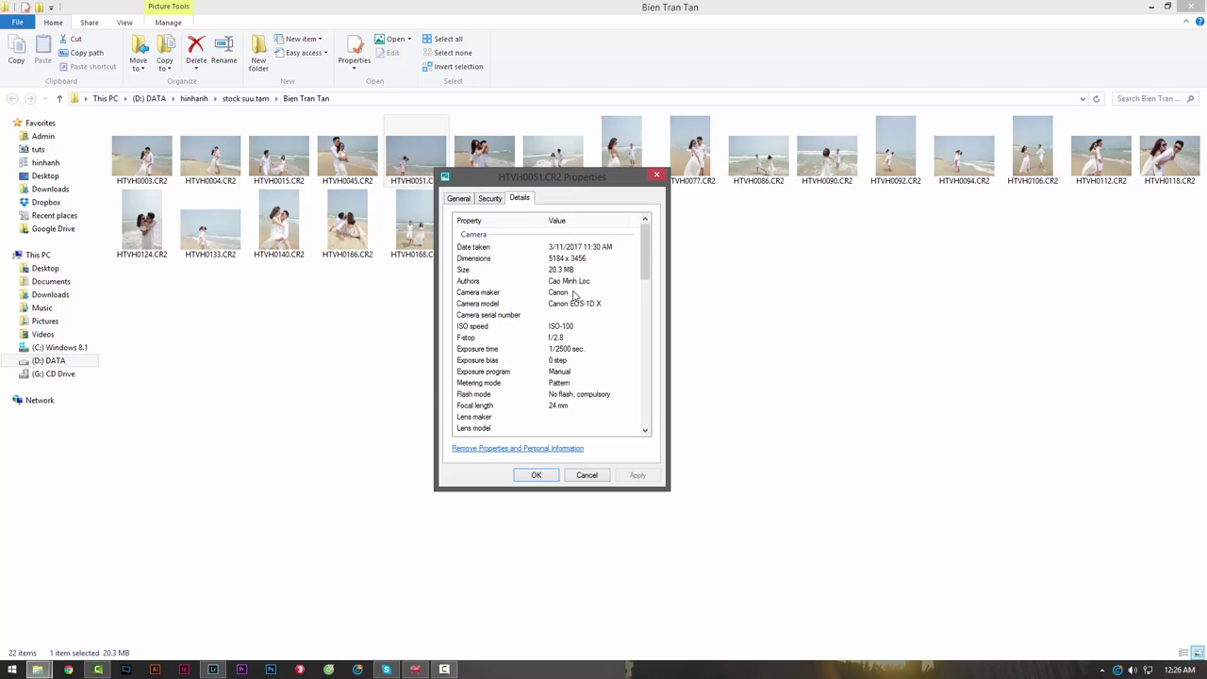
- Scroll through HTVH0051.CR2's camera details, close Properties and return to Lightroom
scroll(638, 272, "down", 1)
scroll(603, 283, "down", 2)
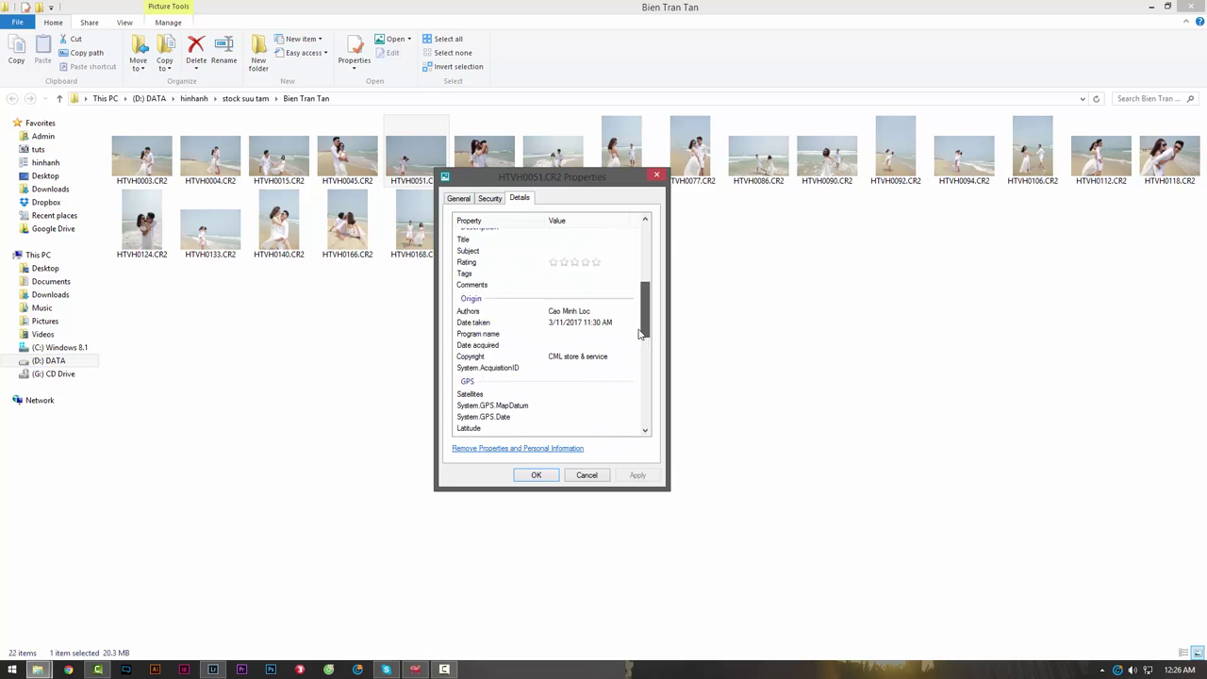
scroll(560, 298, "down", 1)
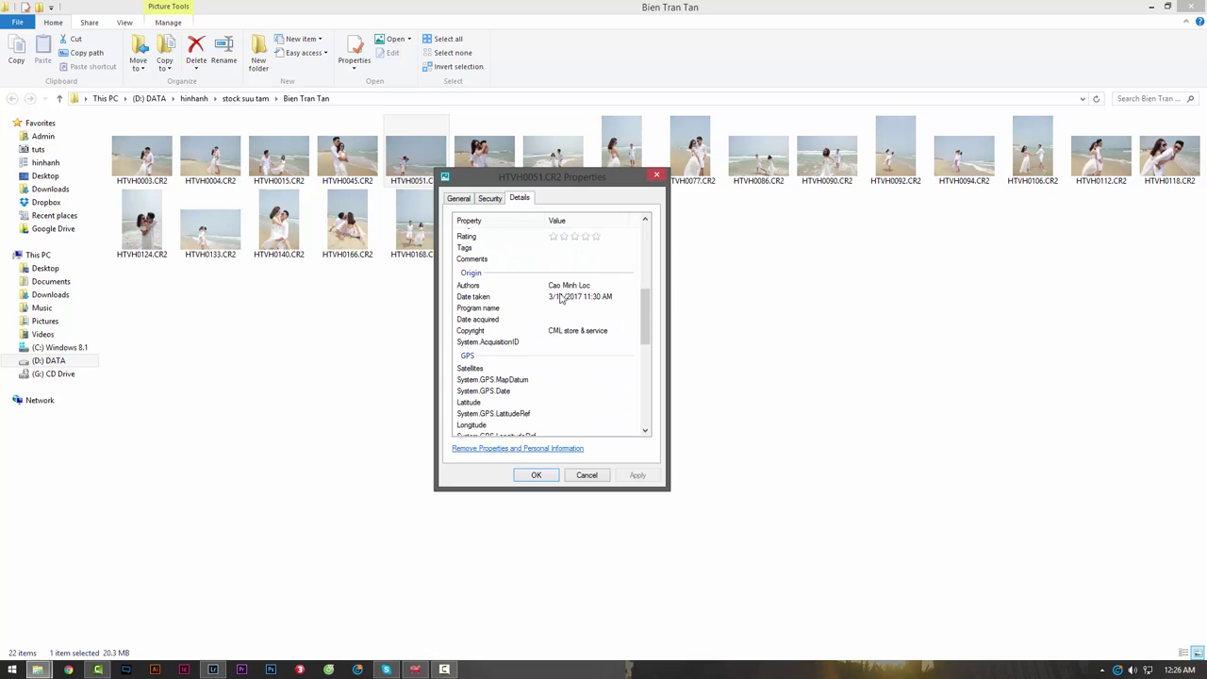
left_click(657, 176)
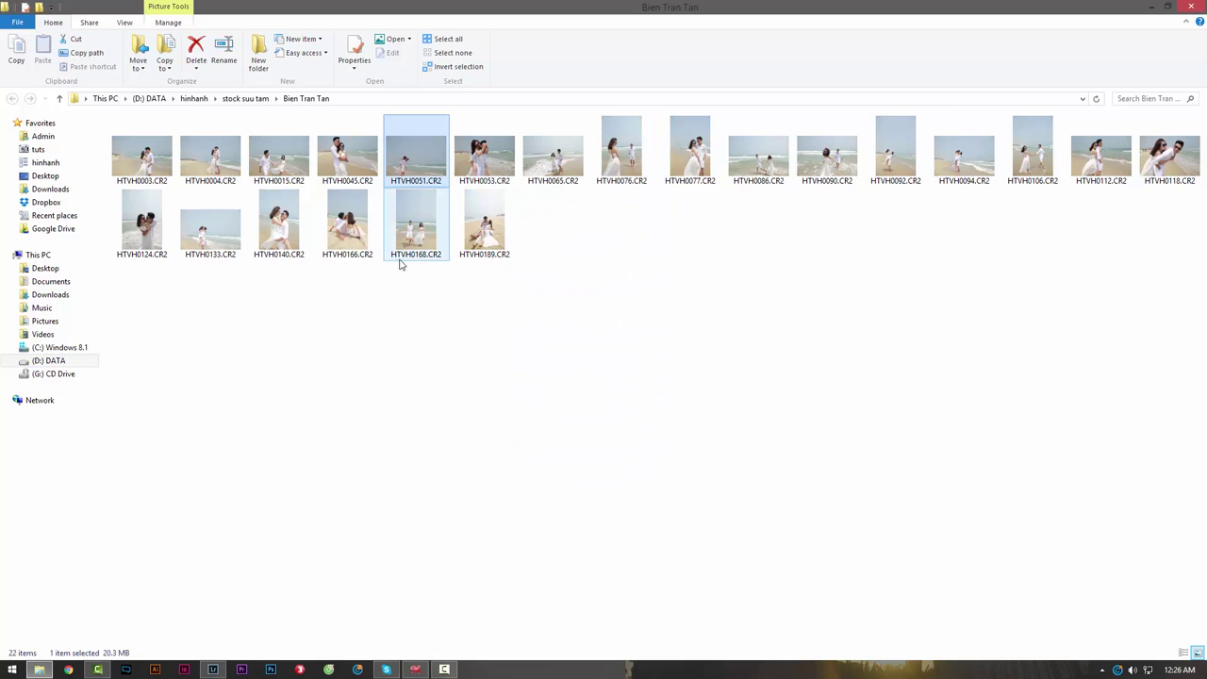
left_click(213, 670)
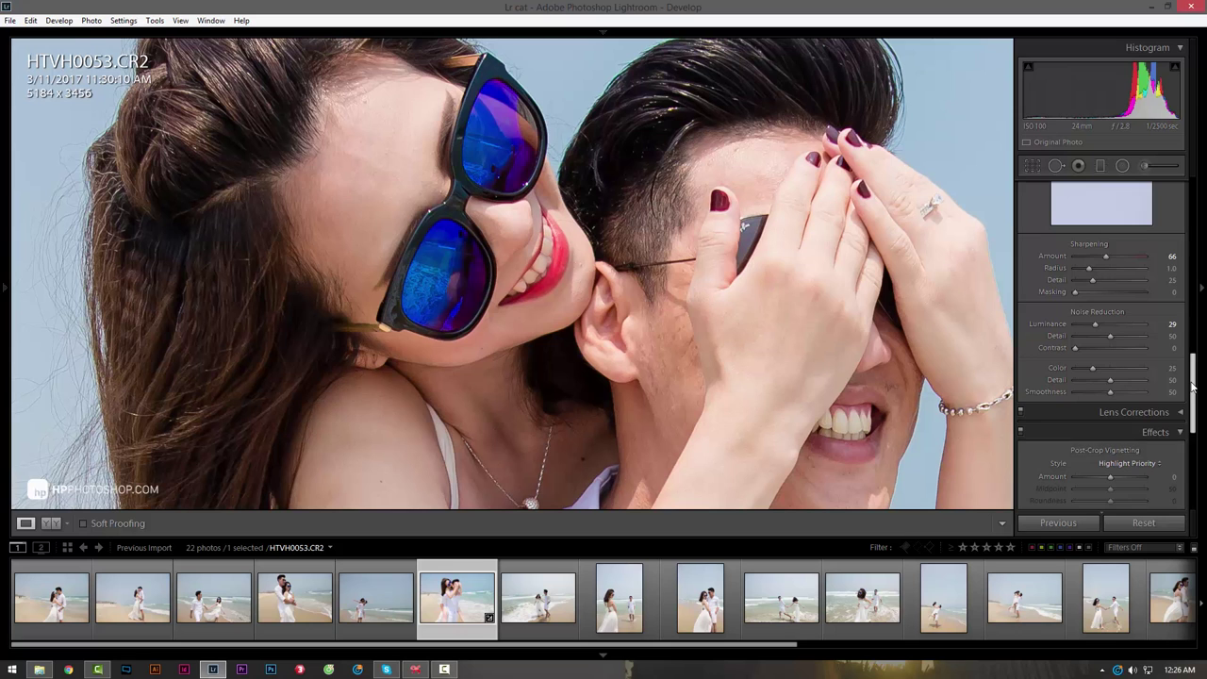
- Alt-drag sharpening Masking up to 95, checking the couple's faces at 1:1
left_click_drag(1192, 386, 1192, 371)
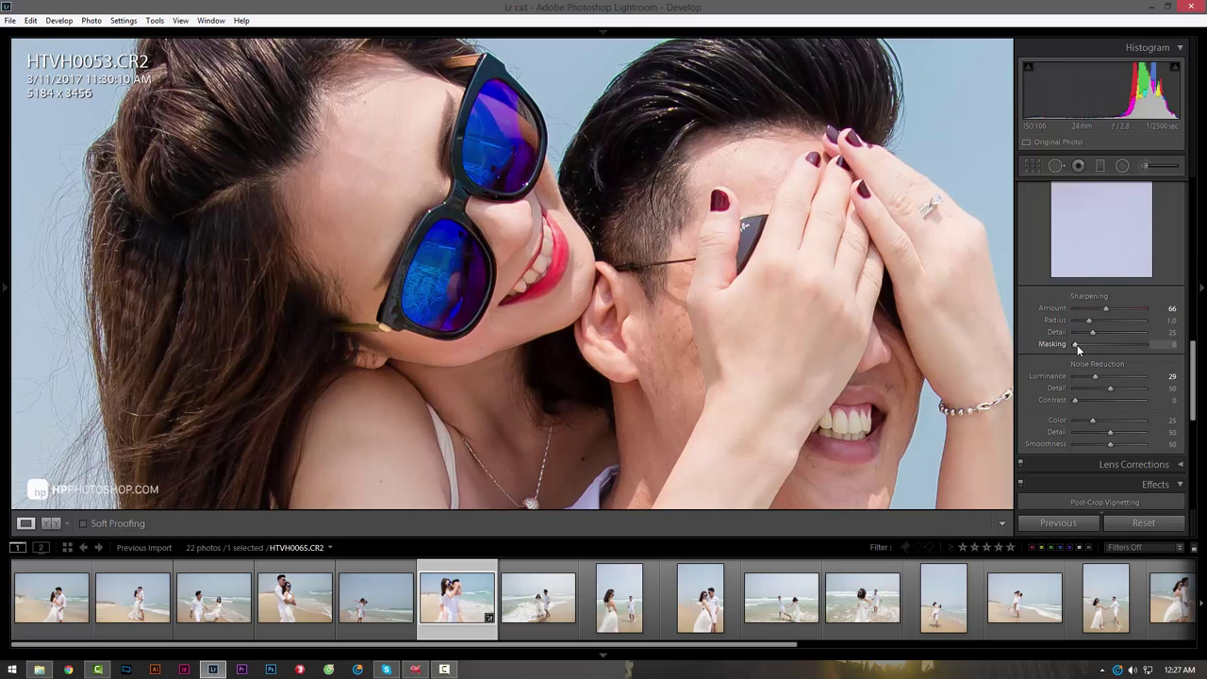
key("alt")
key("alt")
left_click_drag(1078, 346, 1141, 346)
left_click_drag(1141, 346, 1142, 345)
key("z")
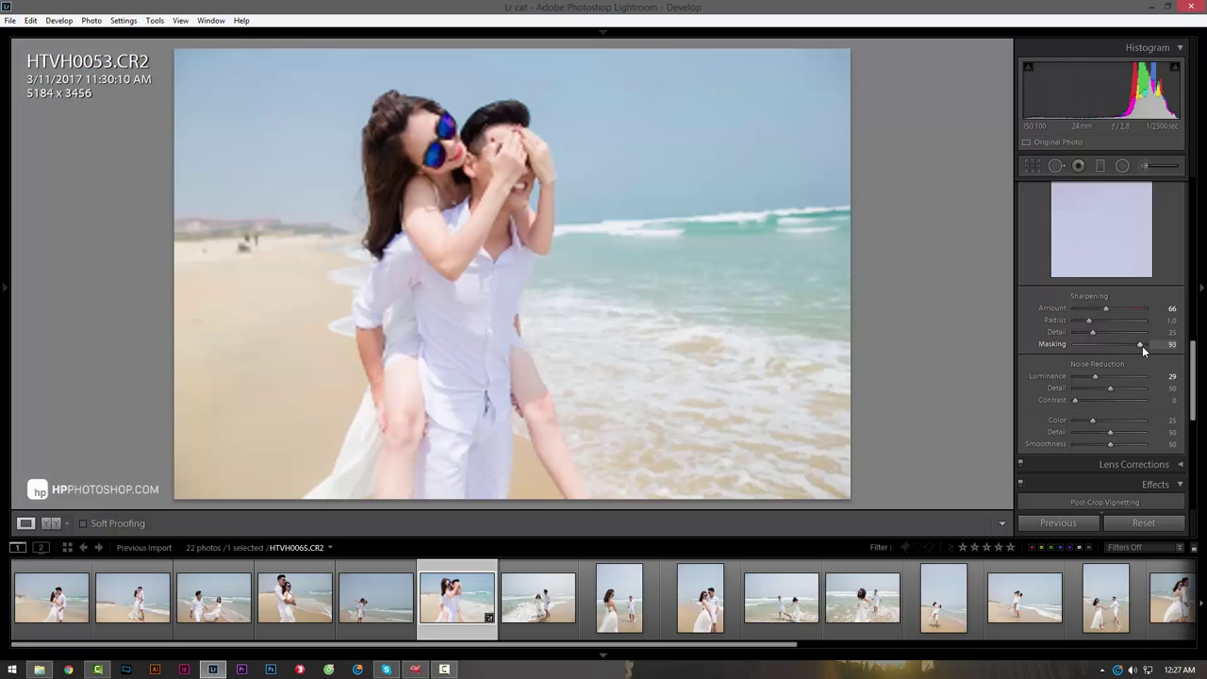
key("z")
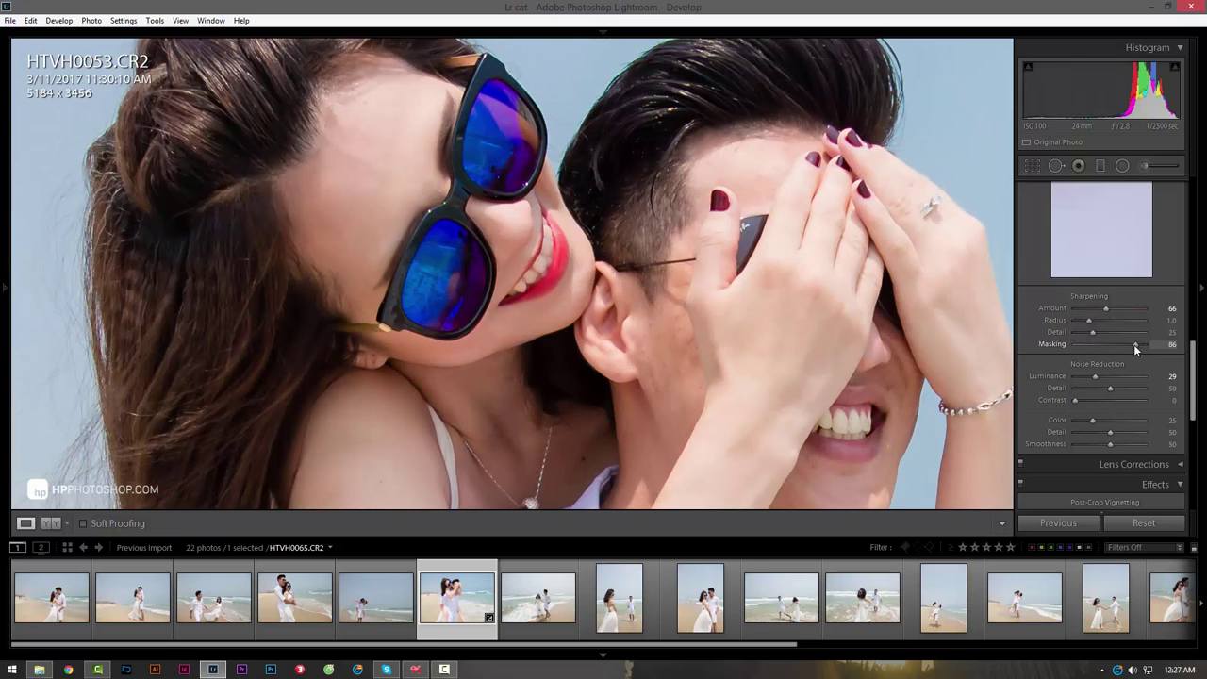
left_click(1140, 345, "alt")
- Compare Before/After views of the fitted photo, then add HTVH0090 to the selection with HTVH0053
left_click_drag(1192, 353, 1181, 418)
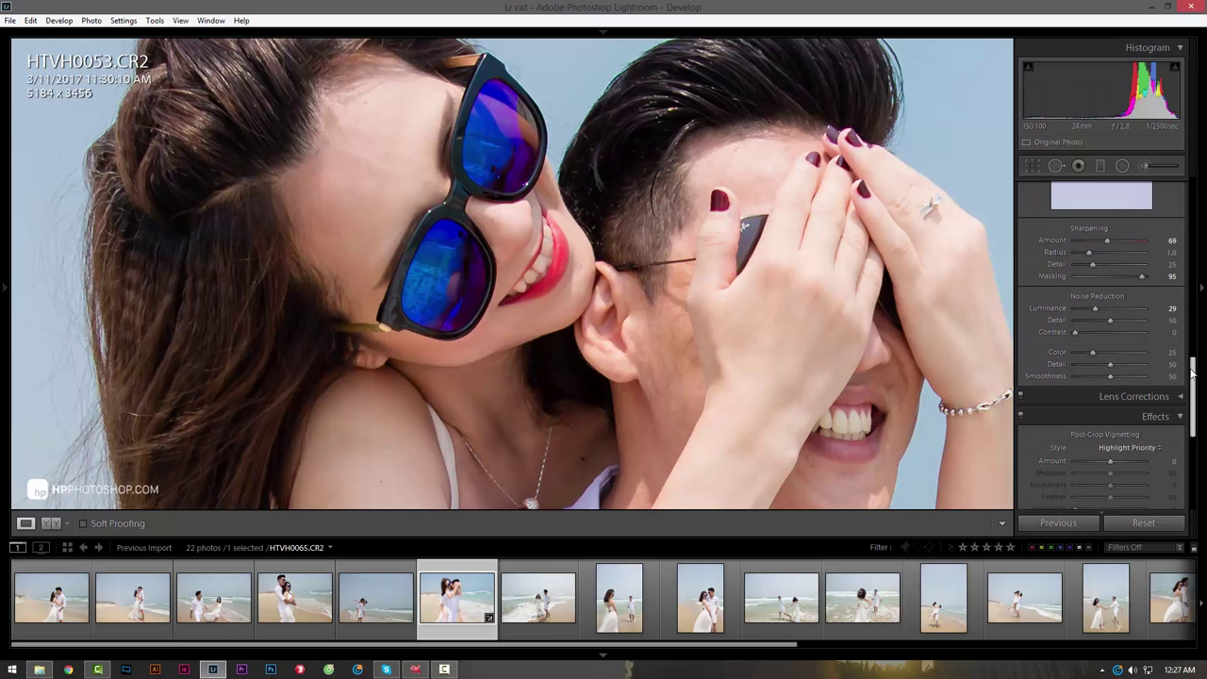
scroll(1181, 417, "up", 5)
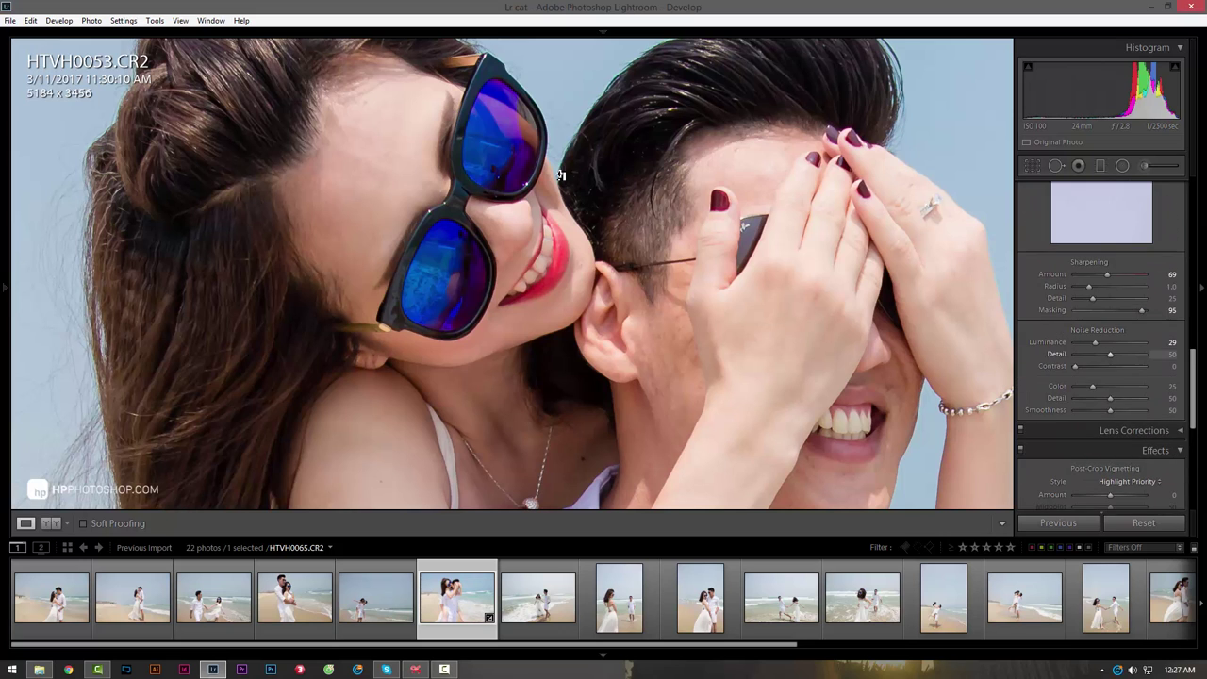
left_click(583, 254)
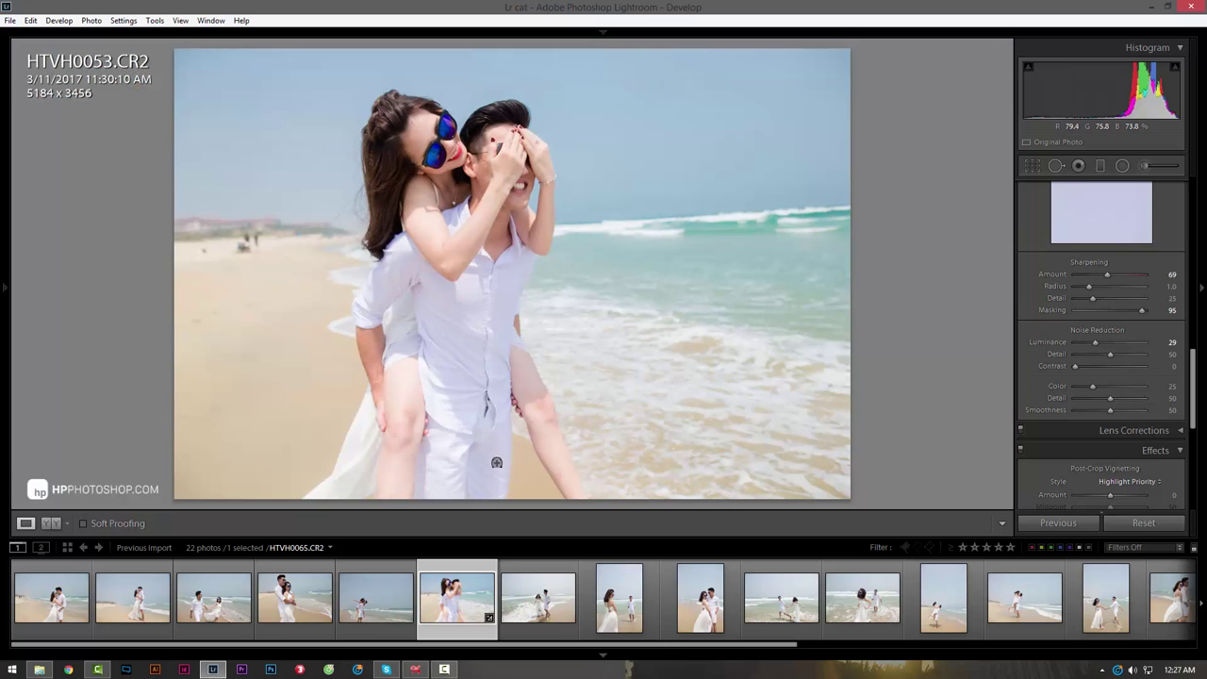
key("backslash")
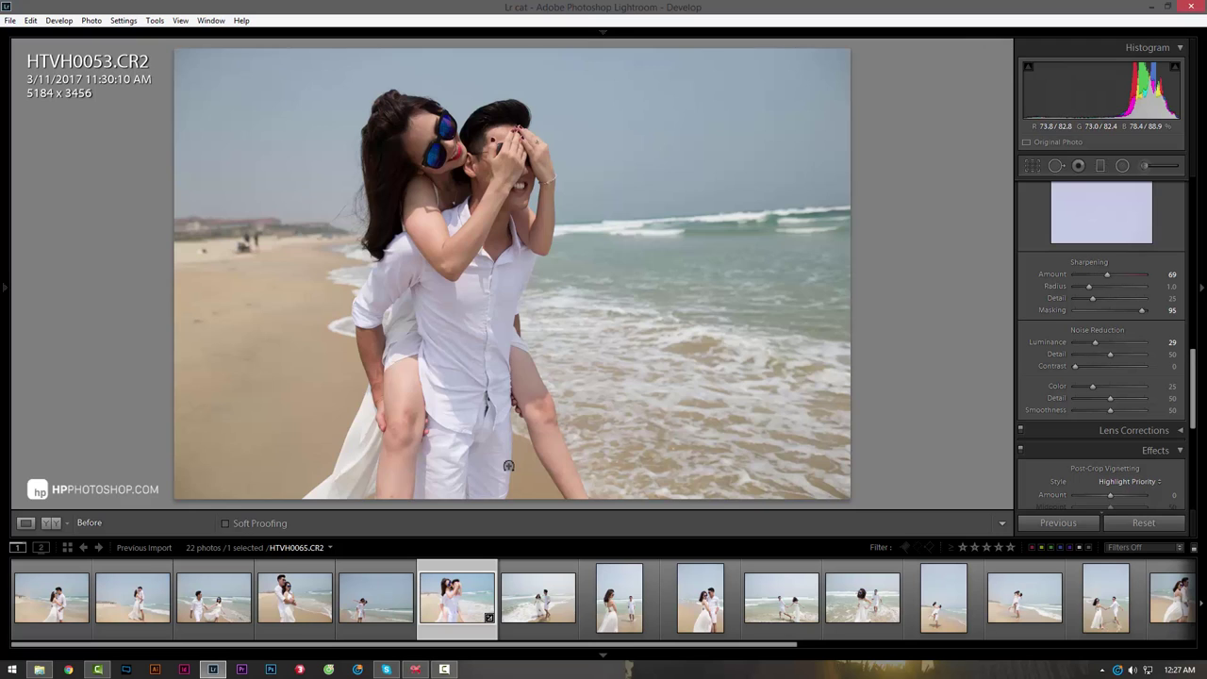
key("shift+y")
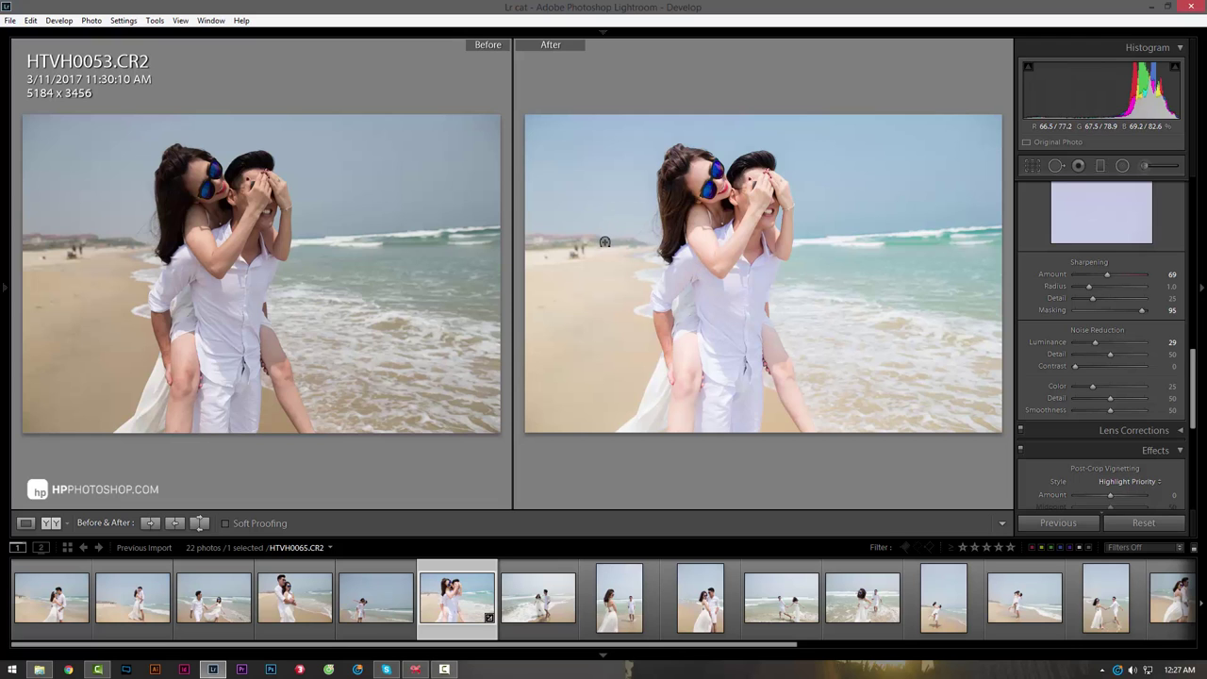
key("y")
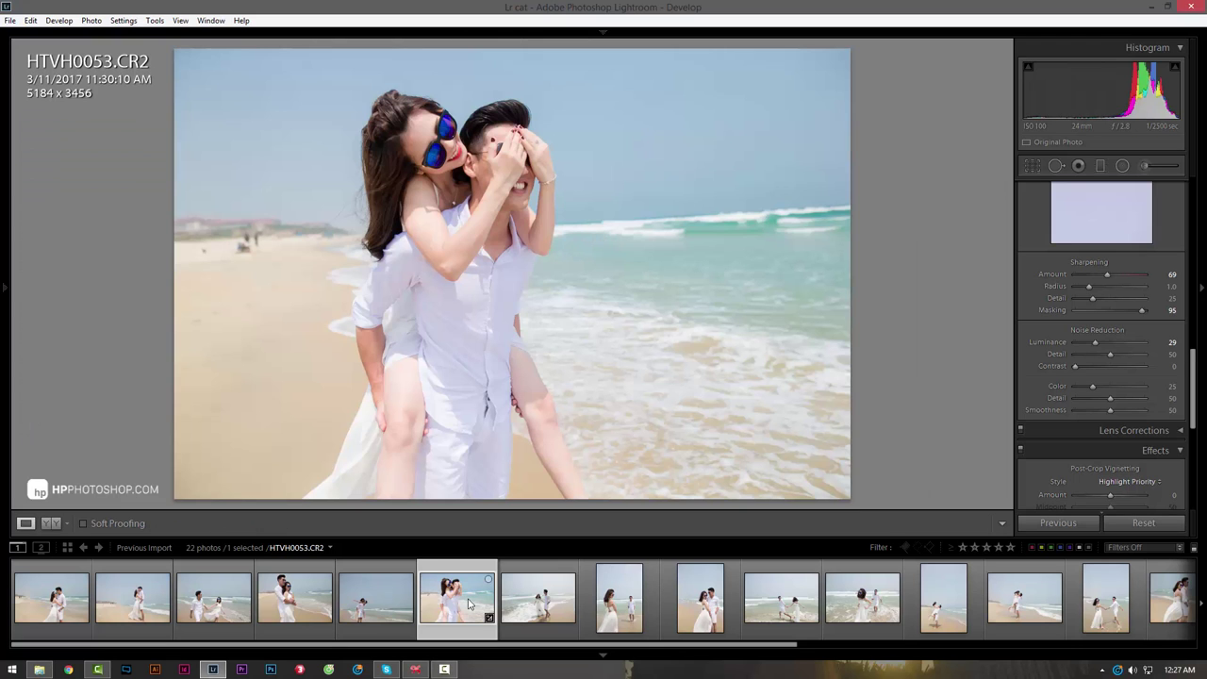
left_click_drag(464, 647, 572, 646)
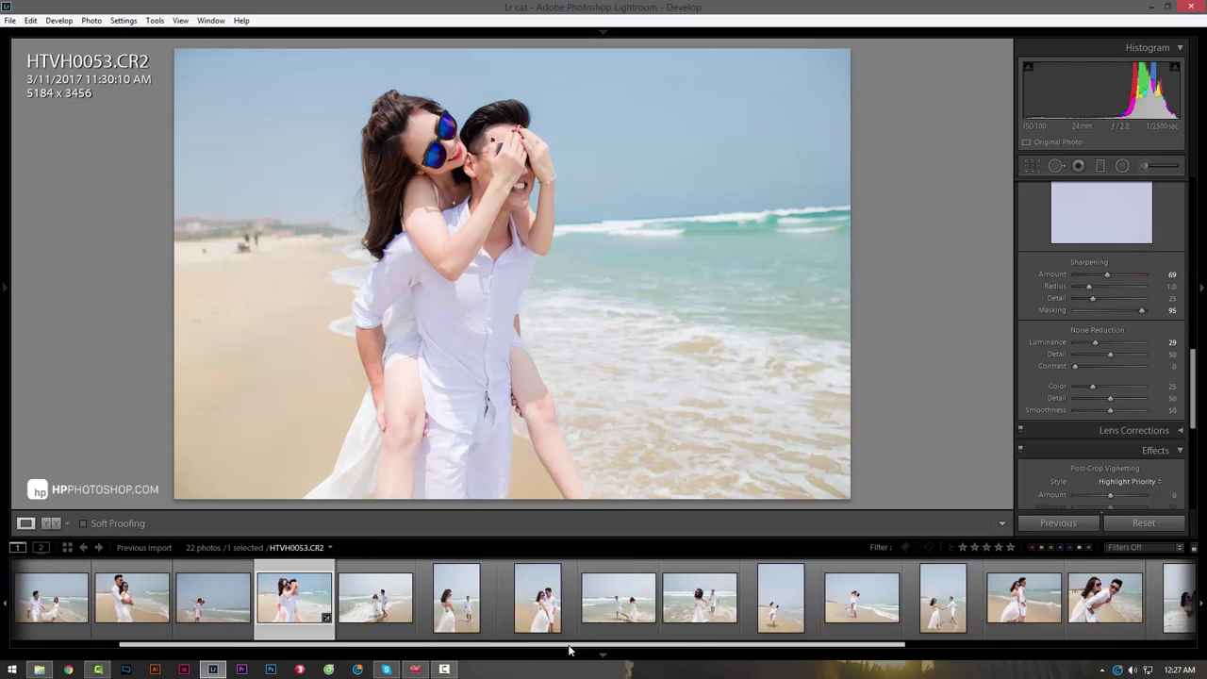
left_click(472, 613, "ctrl")
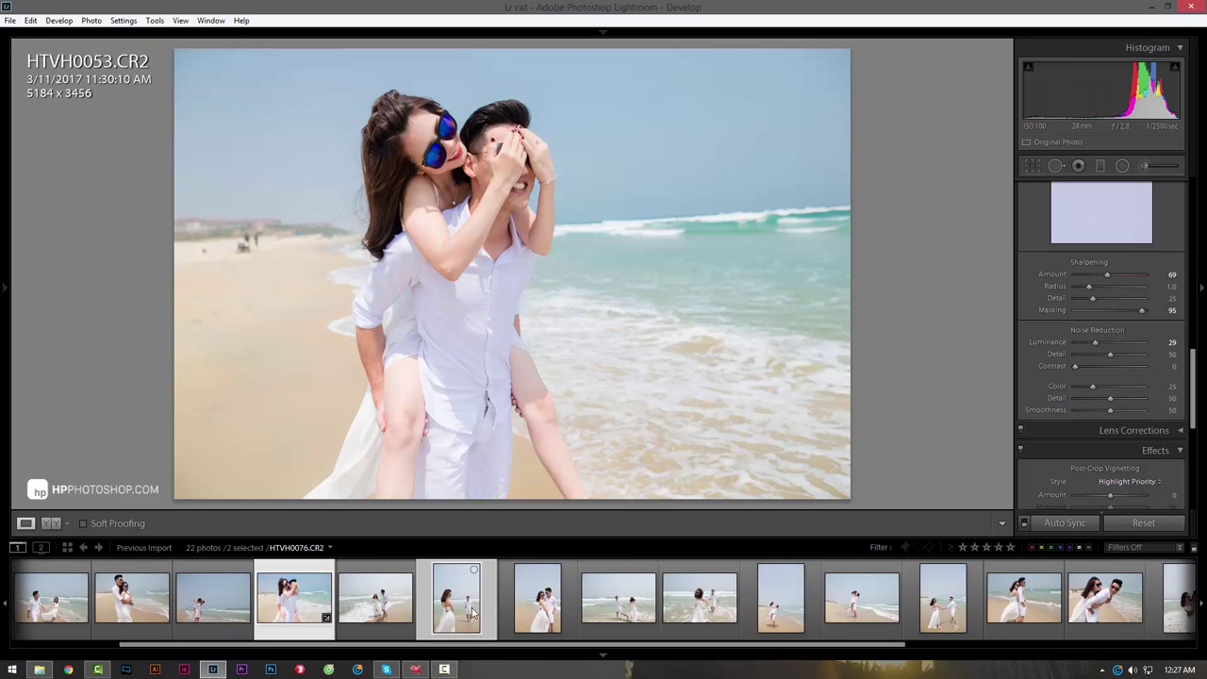
- Sync all of HTVH0053's settings plus Process Version, excluding Crop, onto HTVH0090
left_click(1065, 523)
left_click(280, 313)
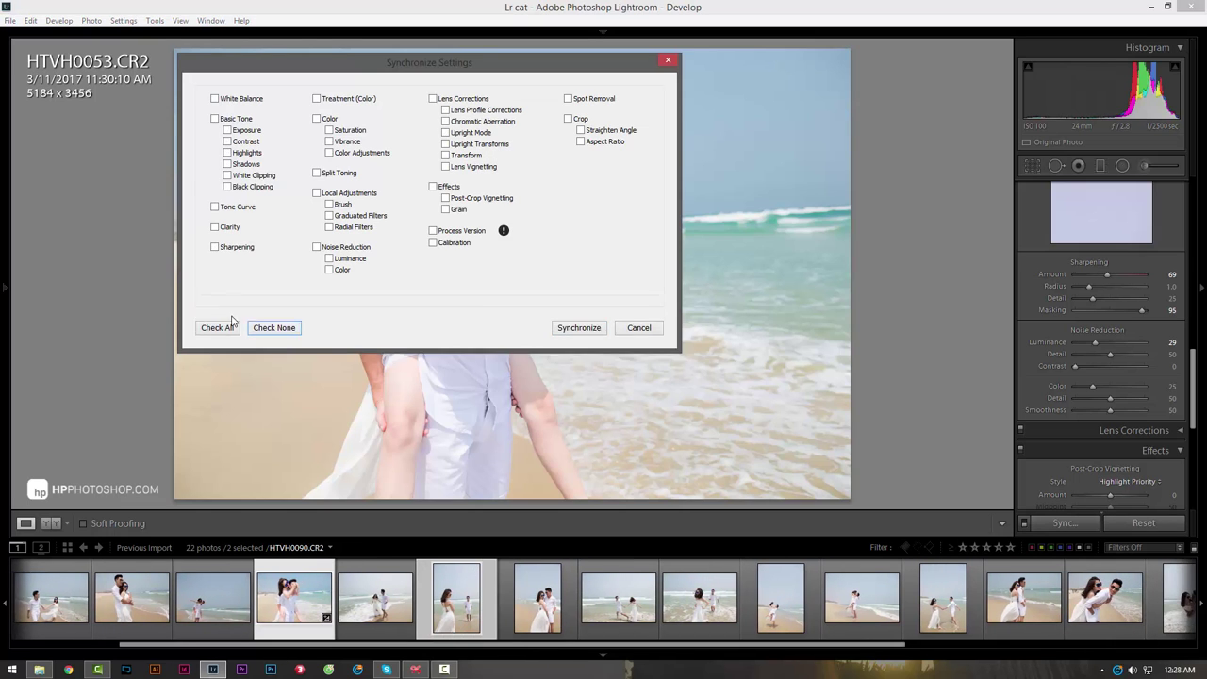
left_click(217, 313)
left_click(434, 231)
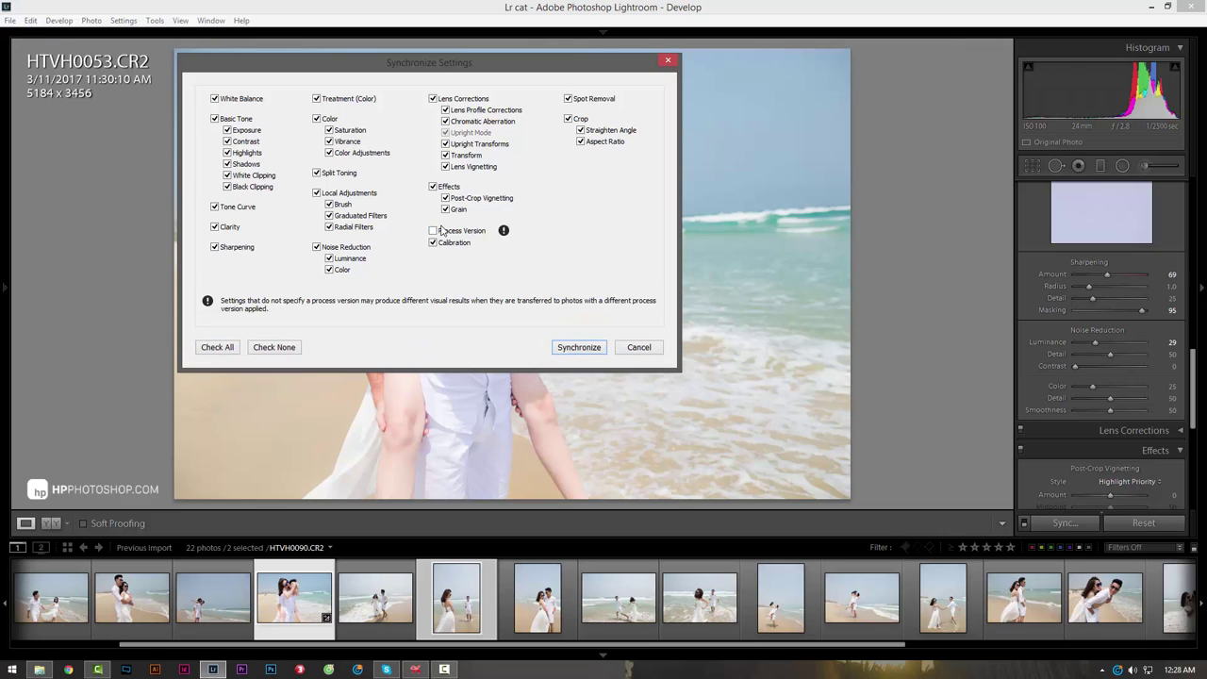
left_click(434, 231)
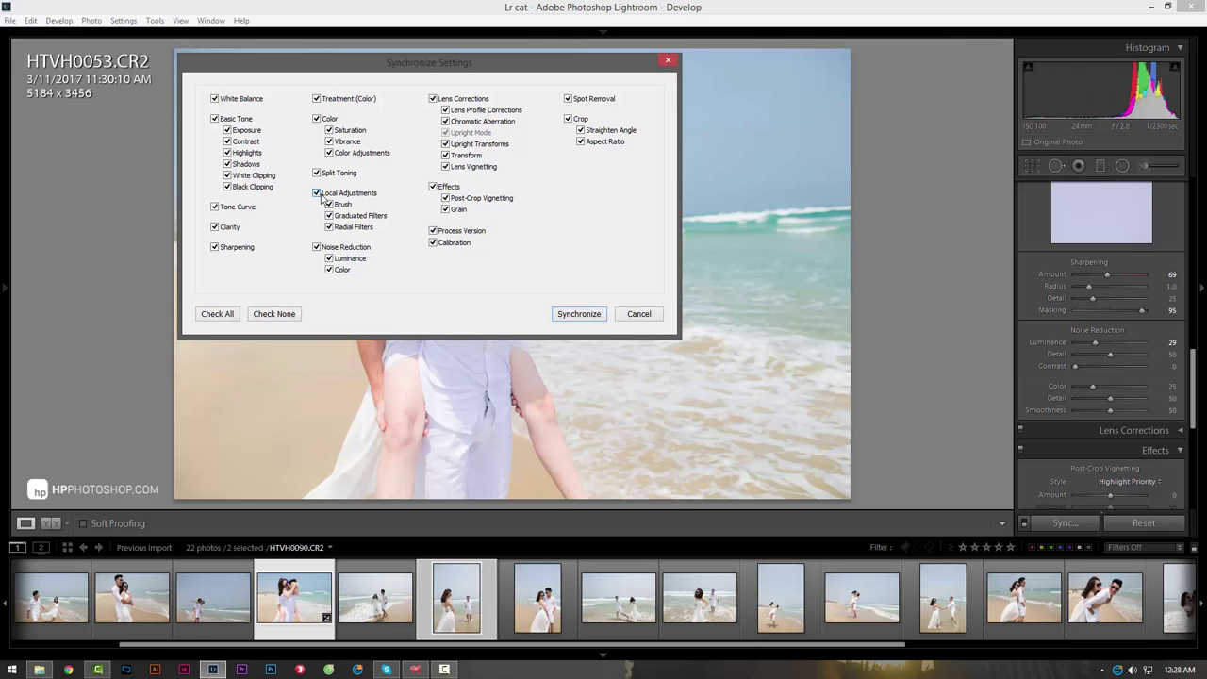
left_click(569, 119)
left_click(579, 313)
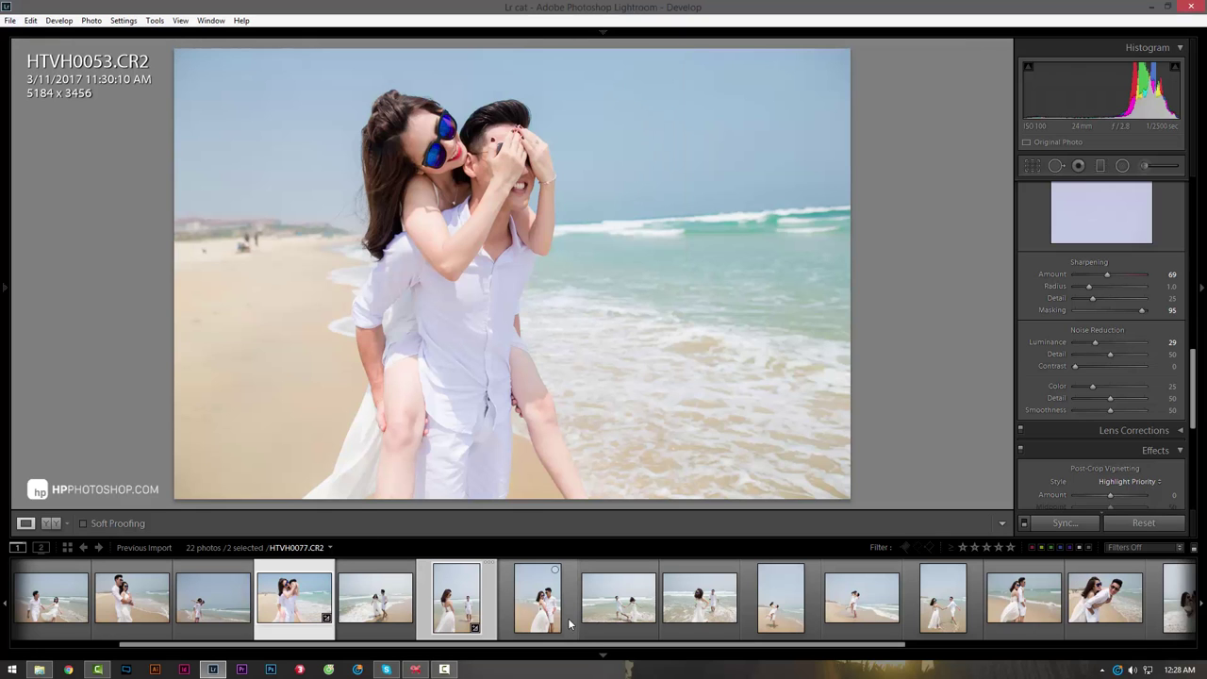
- Select HTVH0076 and view its shooting details in the info overlay
left_click(449, 630)
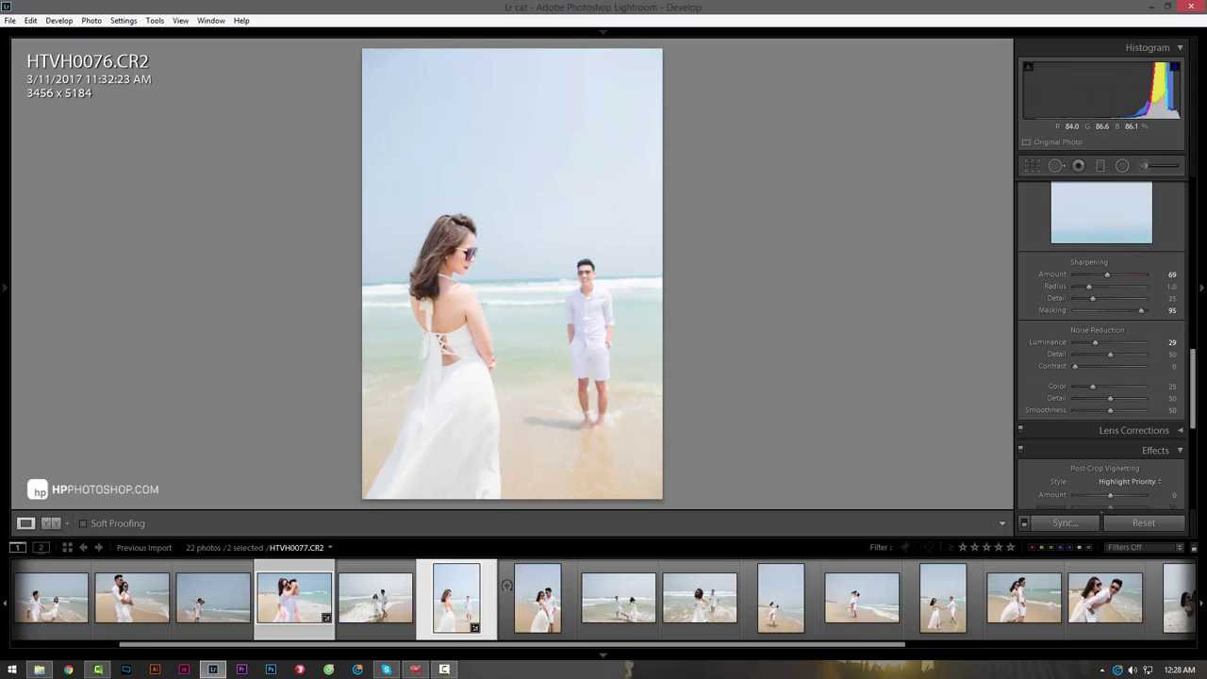
left_click(507, 585)
left_click(450, 613)
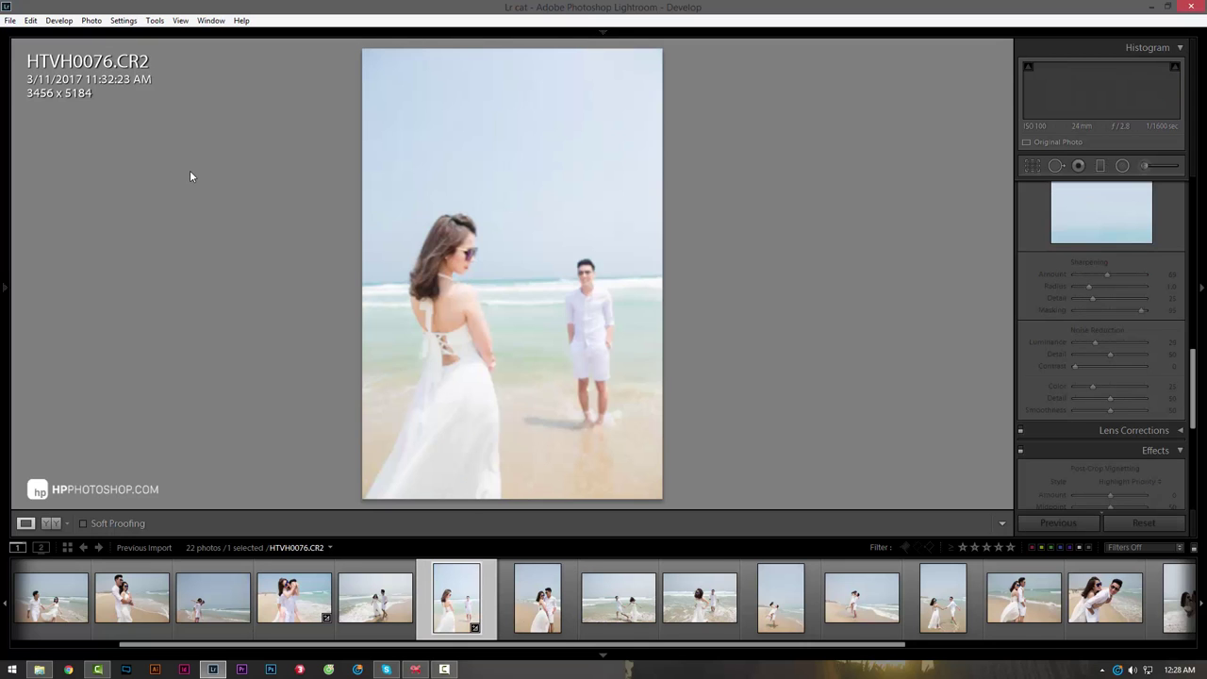
key("i")
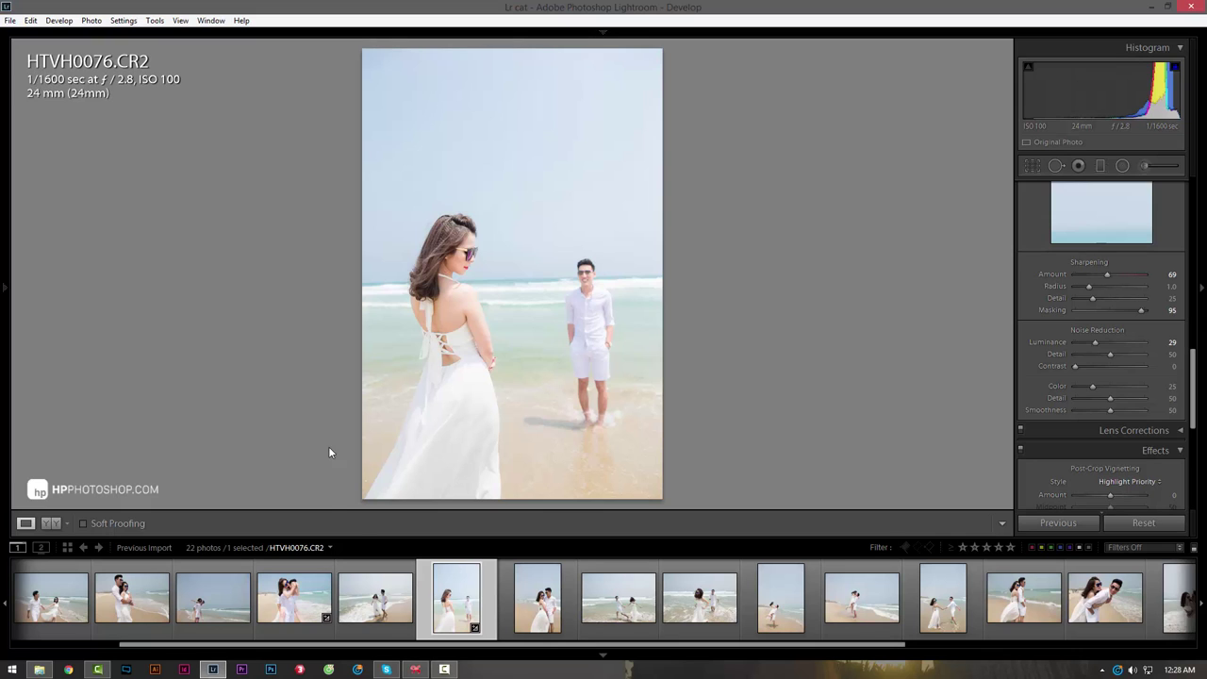
left_click(294, 596)
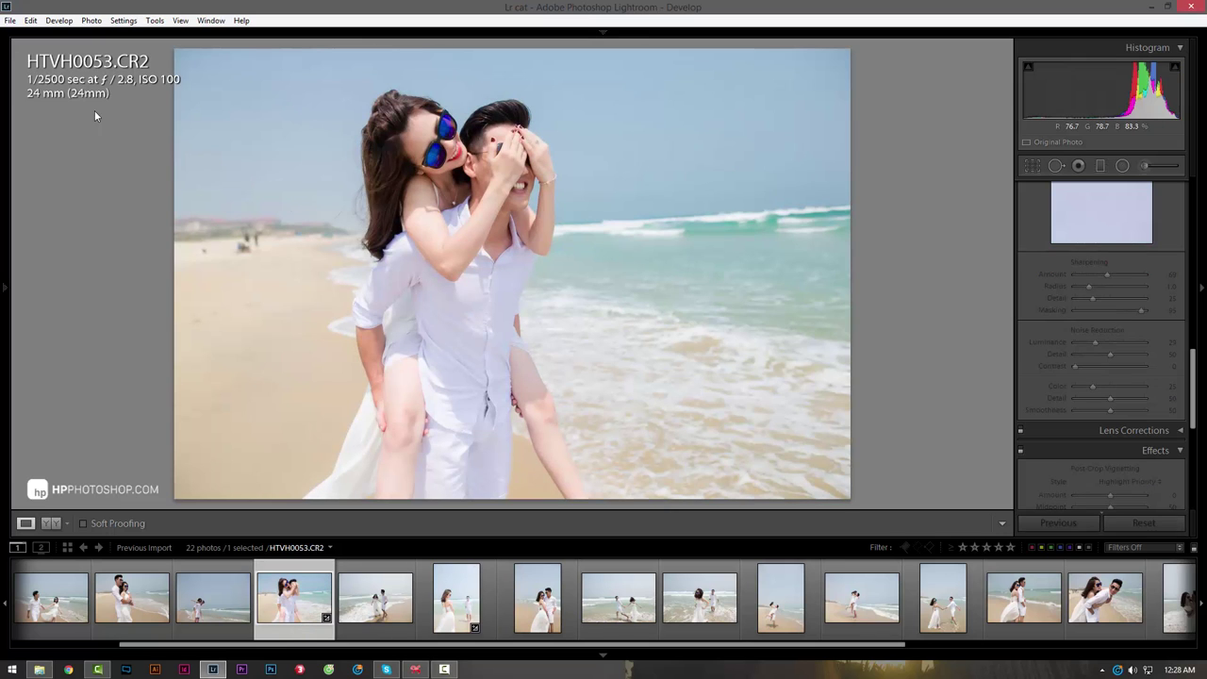
left_click(456, 597)
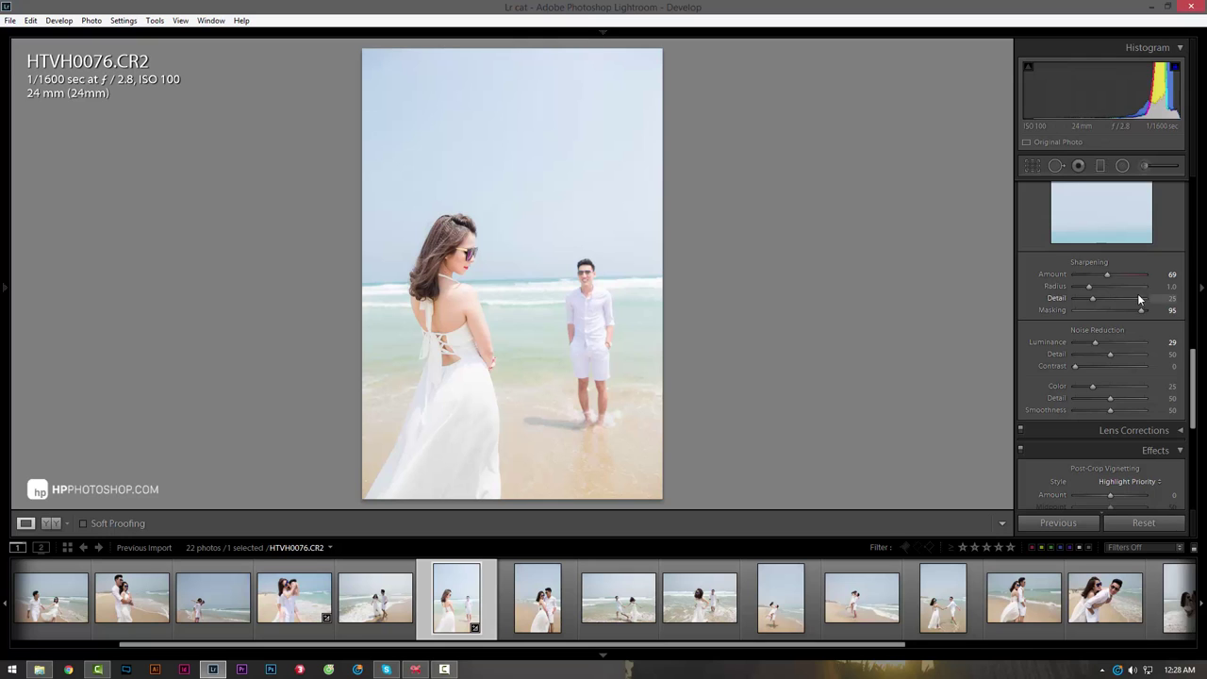
- Lower HTVH0076's exposure to about +0.23 and check it in Before/After view
scroll(1131, 273, "up", 5)
scroll(1122, 245, "up", 5)
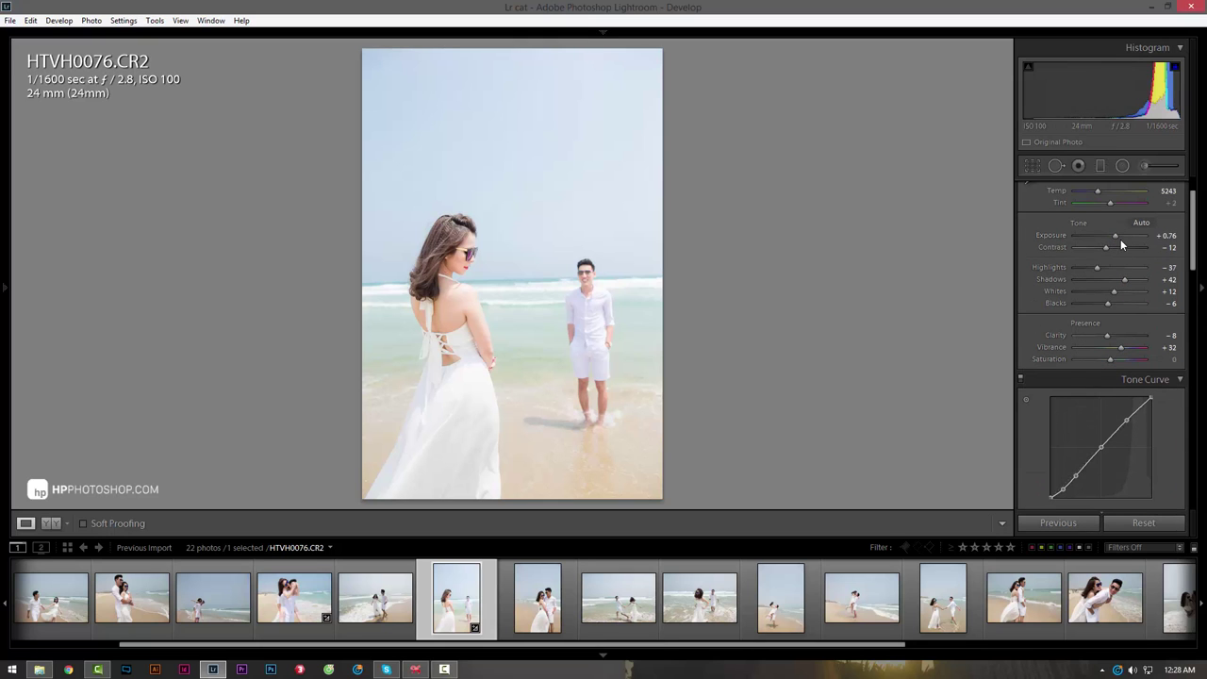
left_click_drag(1116, 237, 1114, 236)
key("y")
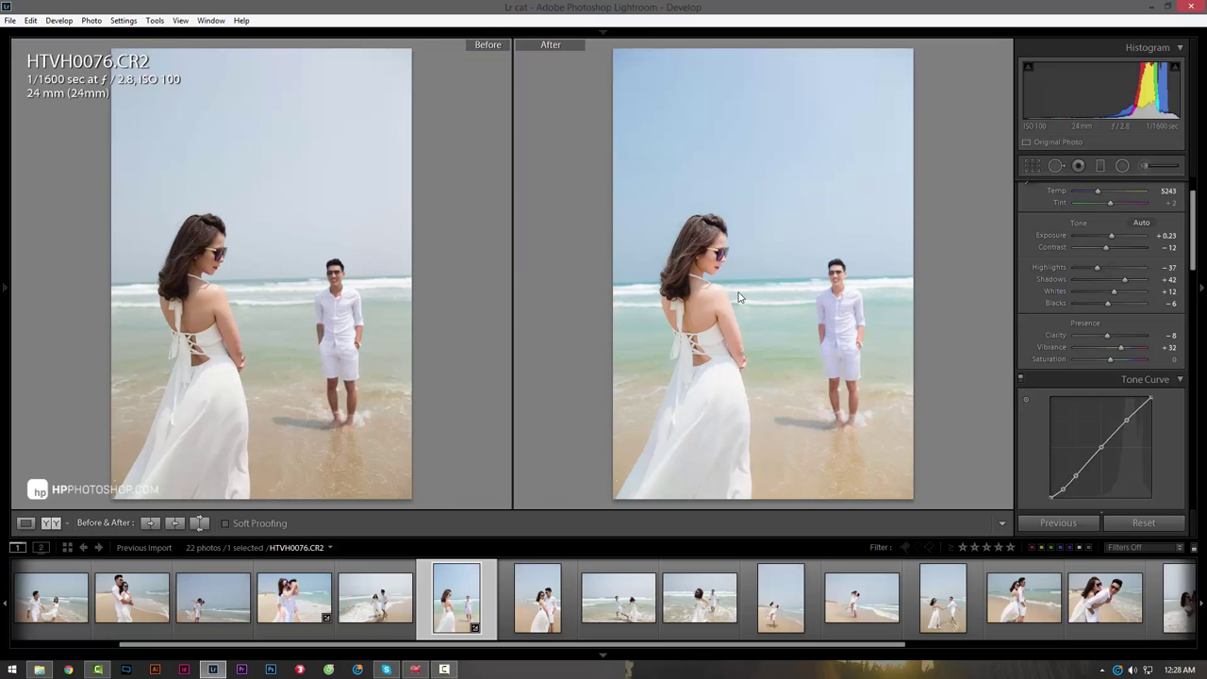
key("y")
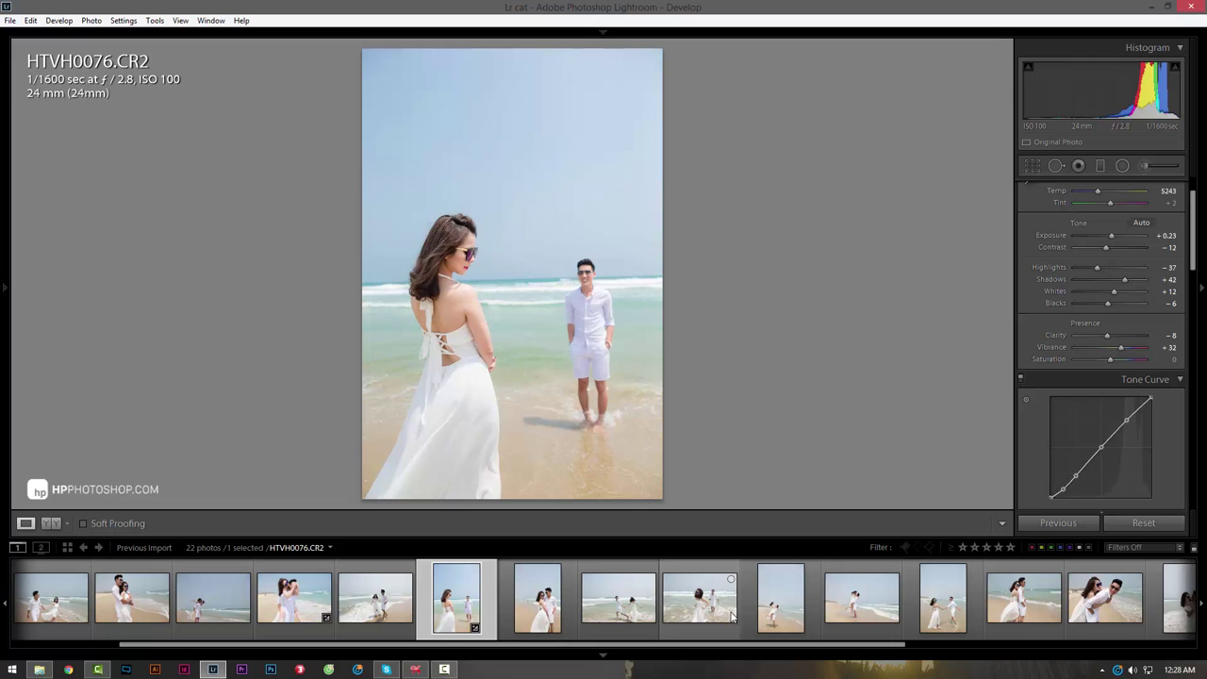
- Sync HTVH0076's edits onto HTVH0106, then open HTVH0106 alone
mouse_move(720, 640)
left_mouse_down()
mouse_move(883, 651)
mouse_move(598, 662)
left_mouse_up()
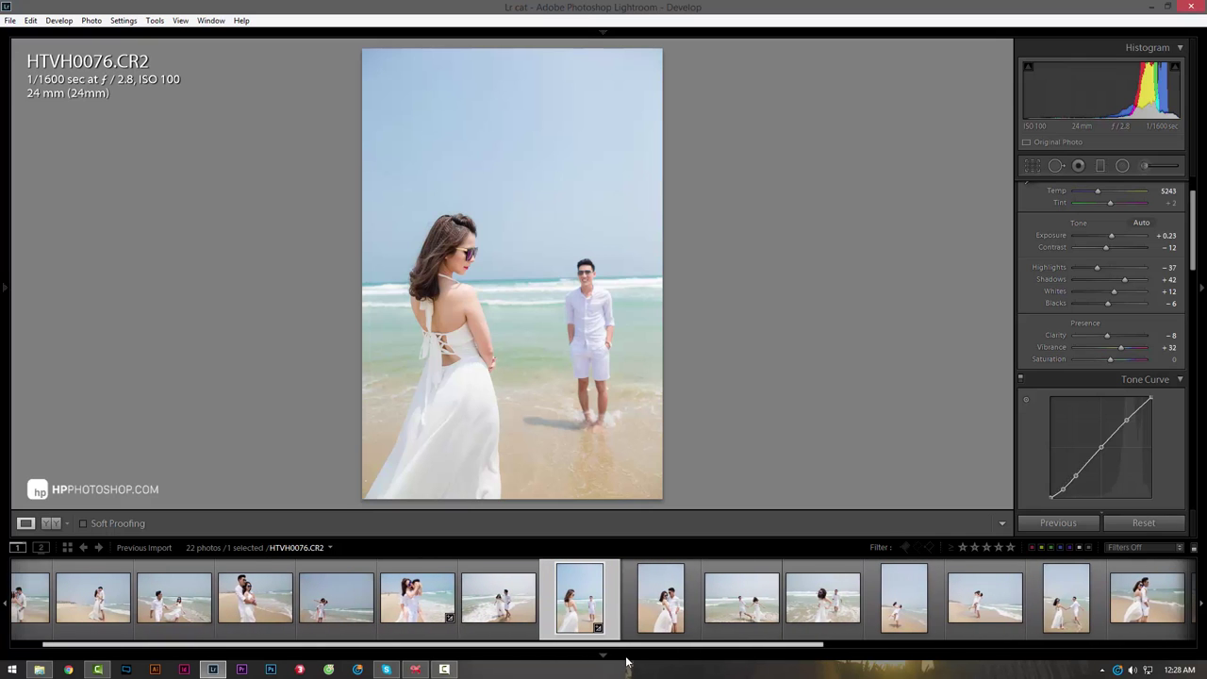
left_click_drag(593, 662, 760, 653)
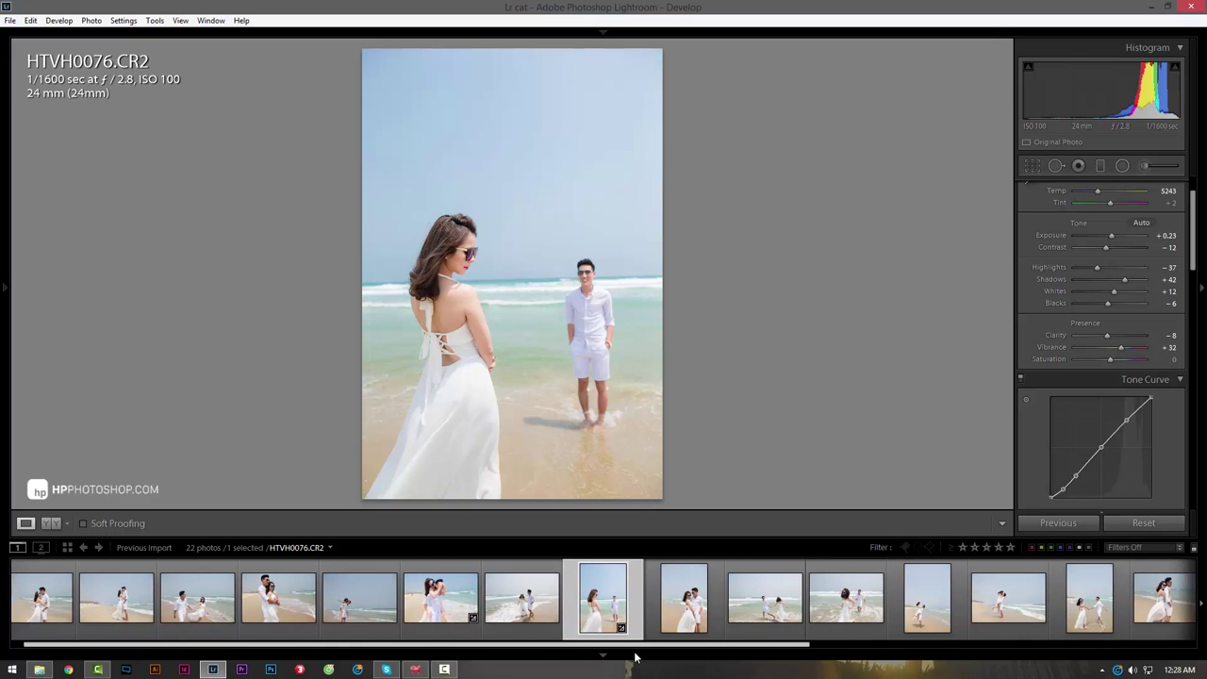
left_click(858, 627, "ctrl")
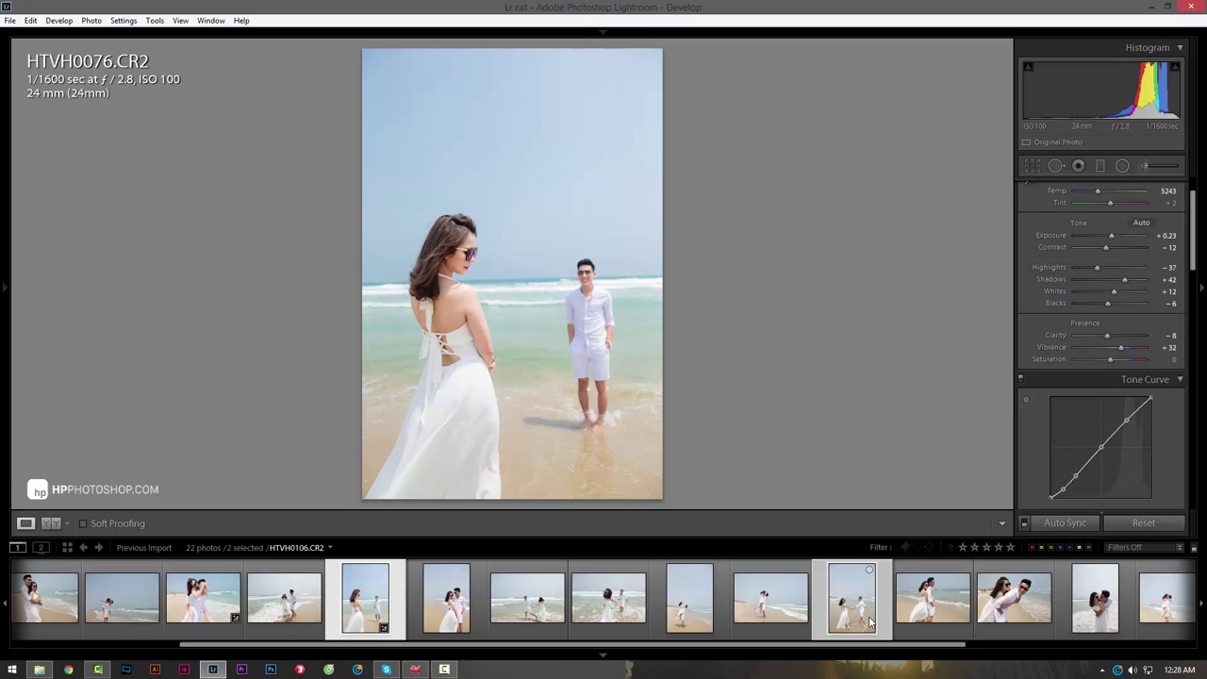
left_click(1065, 523)
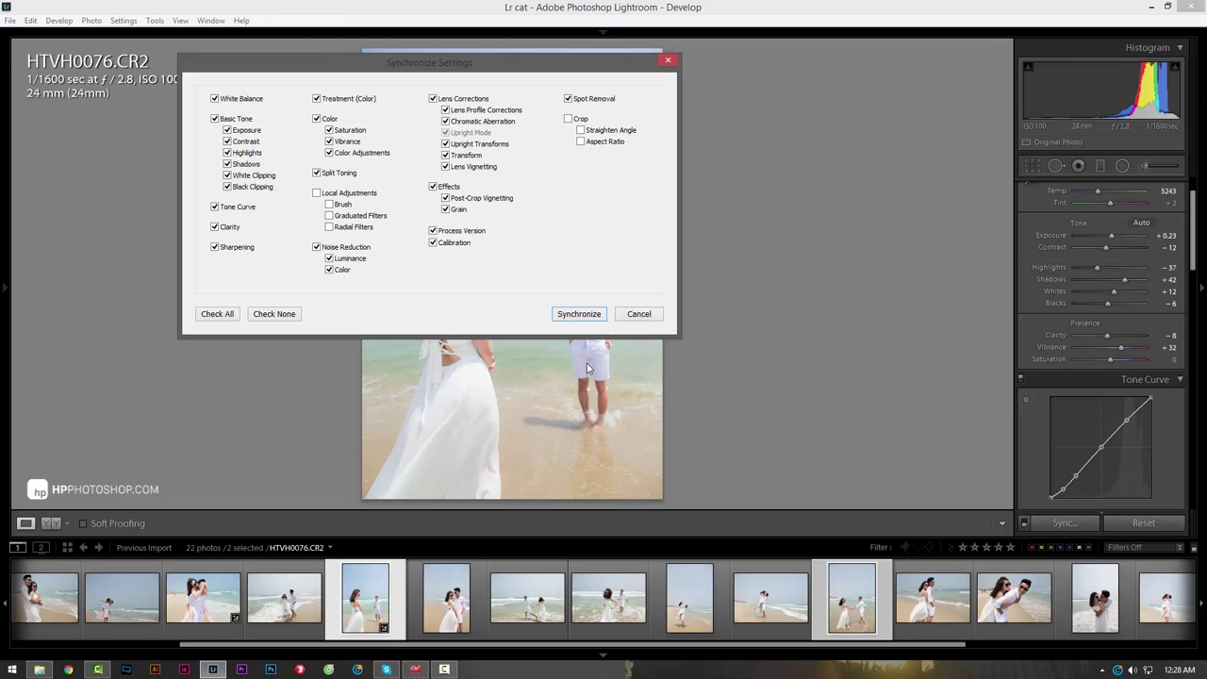
left_click(574, 312)
left_click(850, 636)
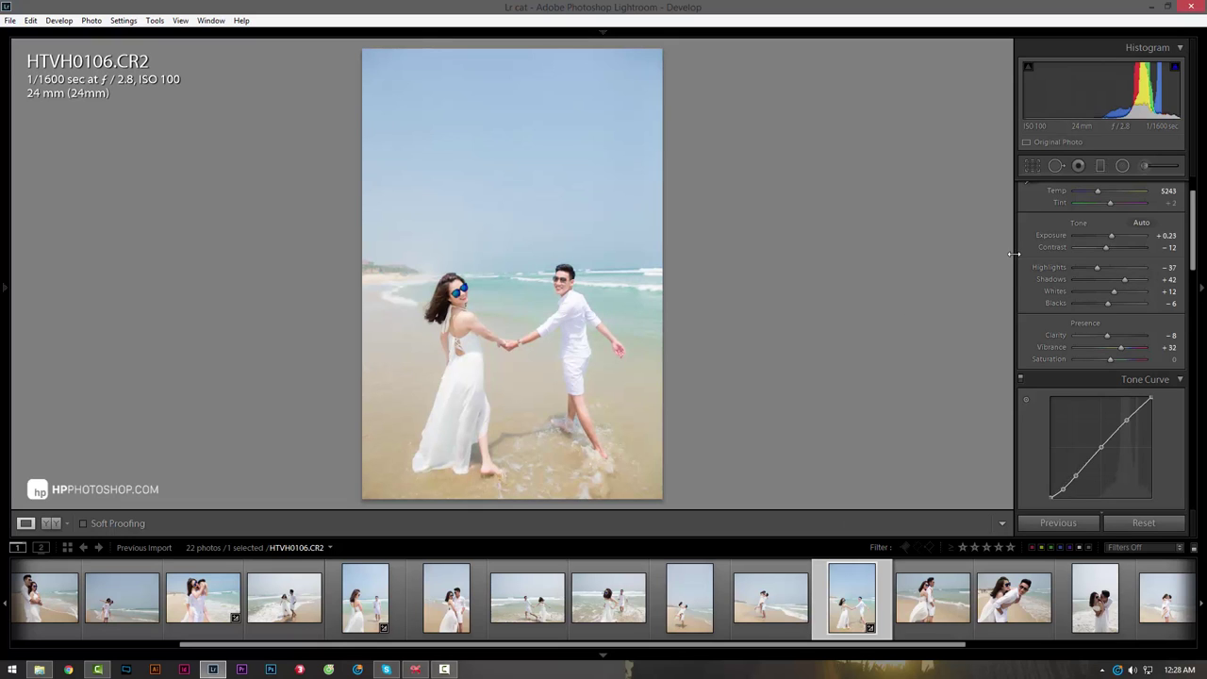
- Lower HTVH0106's exposure from +0.13 to +0.05 and select the Graduated Filter tool
left_click(1113, 236)
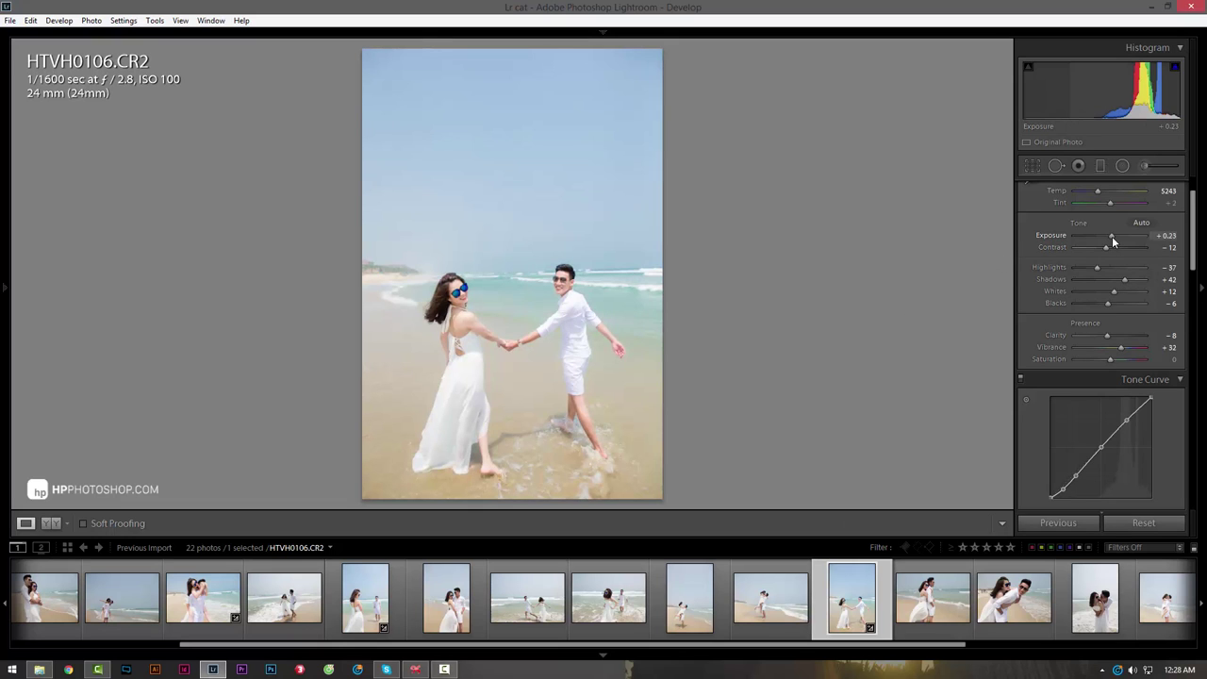
left_click(1111, 236)
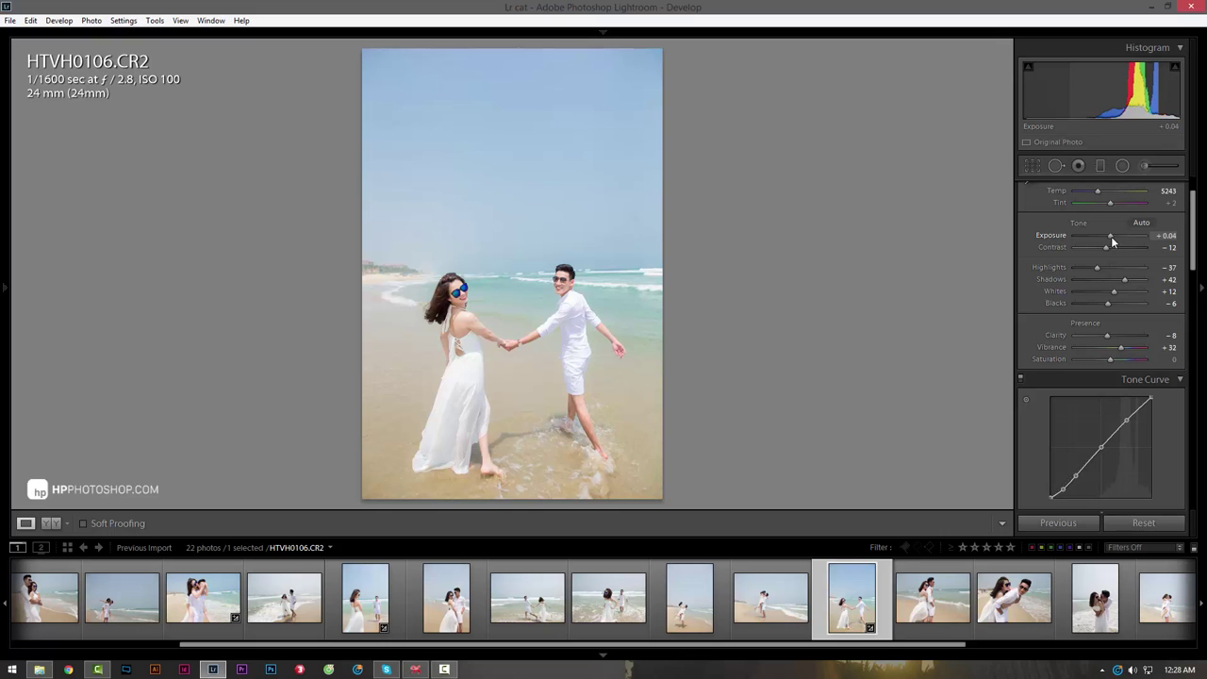
left_click(1110, 235)
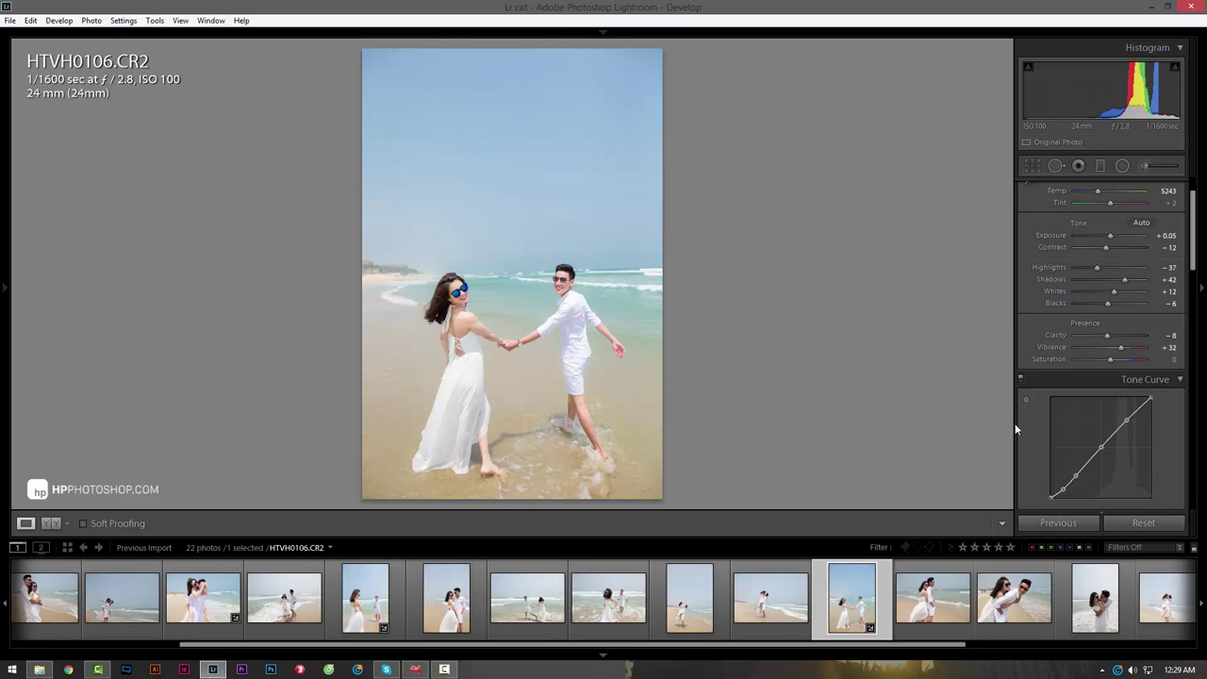
left_click(1101, 166)
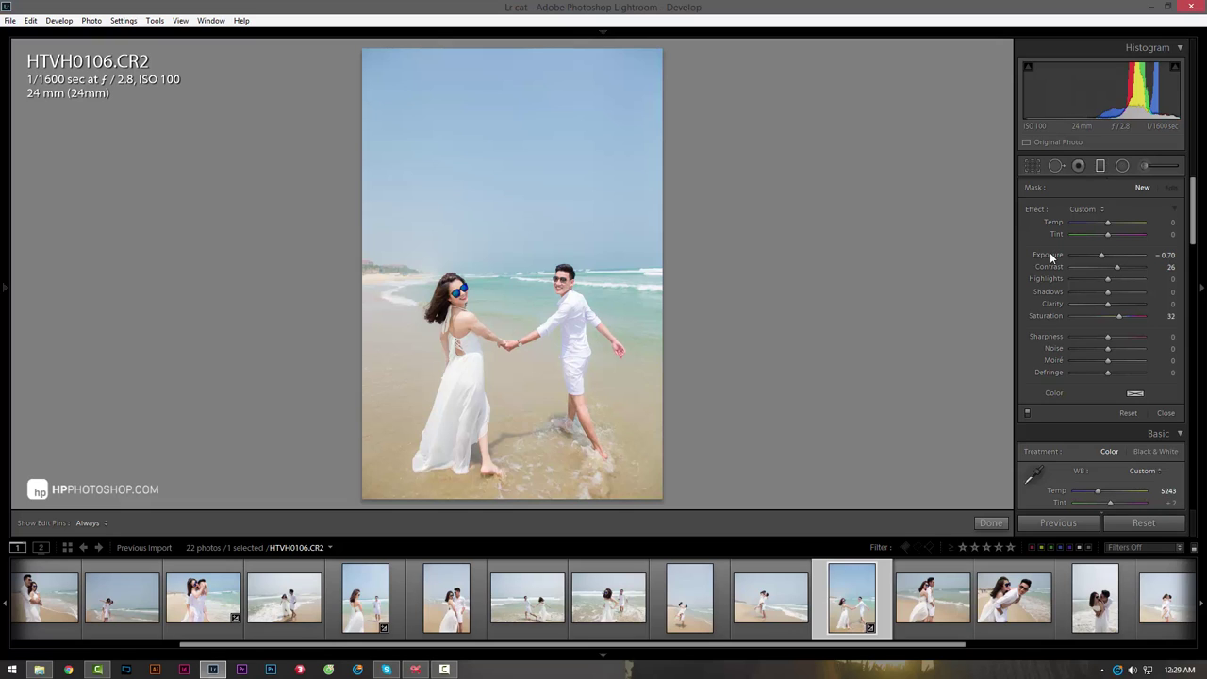
- Reset the filter, set Exposure −0.35, Contrast 40, Saturation 18, and drag it down over the sky
double_click(1036, 209)
left_click_drag(1109, 257, 1108, 264)
left_click_drag(1126, 272, 1129, 271)
left_click_drag(523, 54, 526, 278)
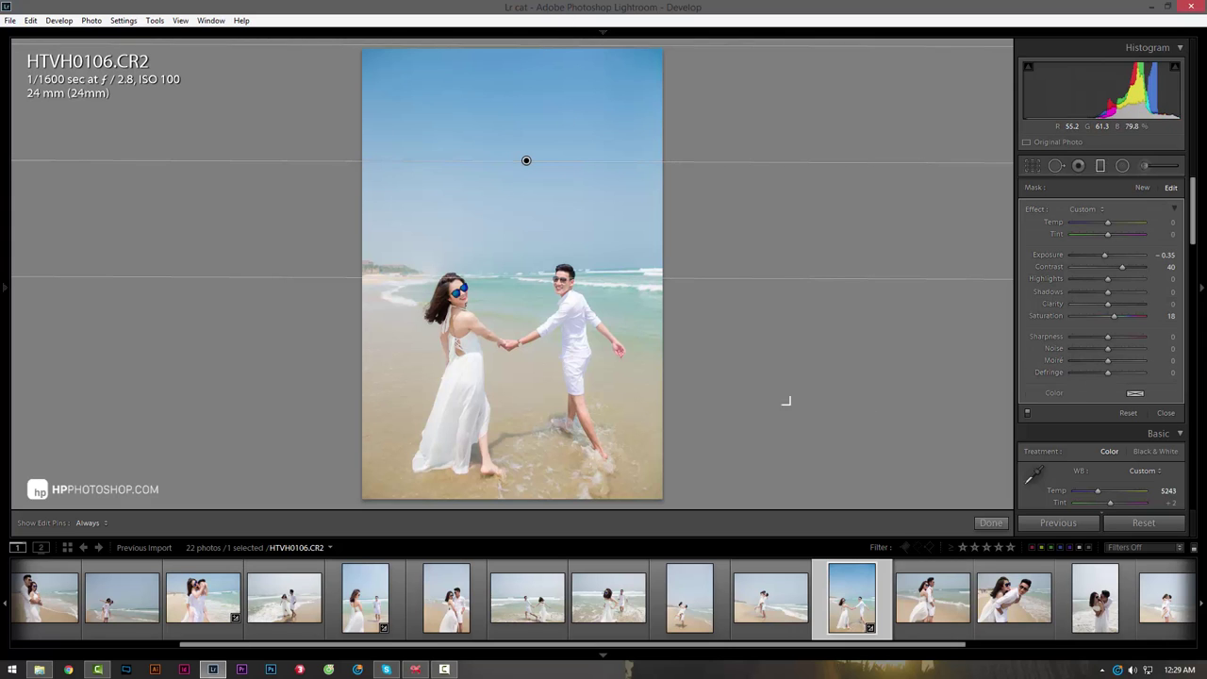
left_click(986, 526)
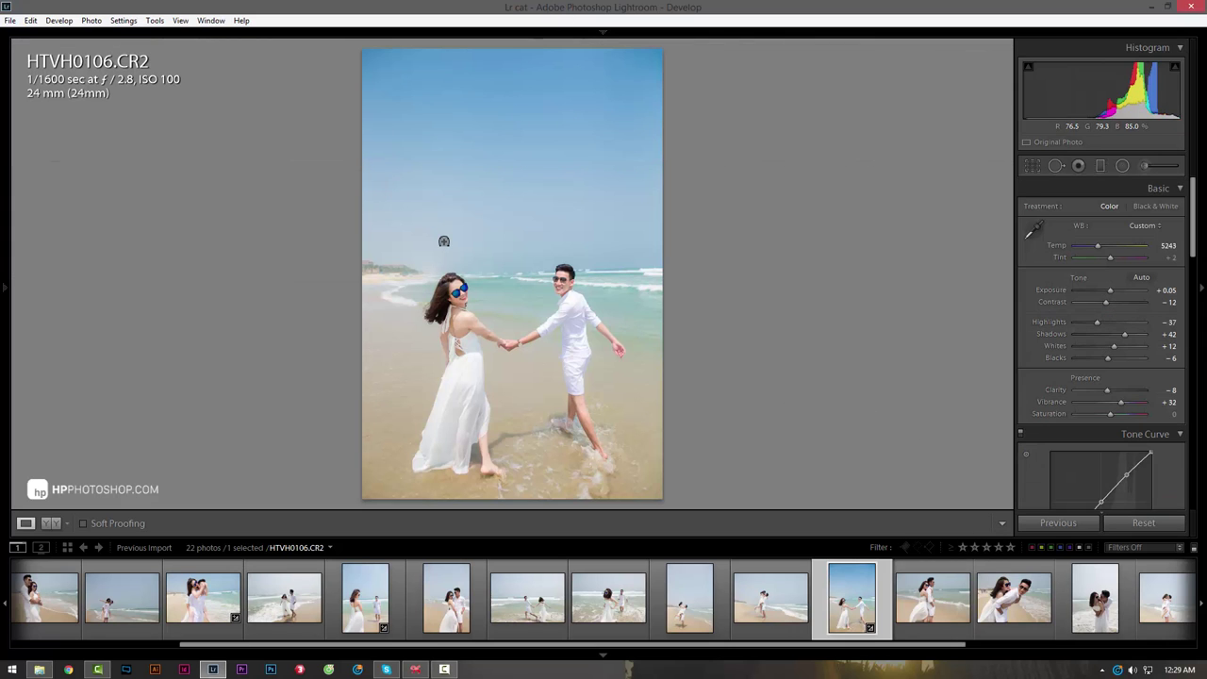
- Cycle the info overlay, toggle the Before view, then show HTVH0106's Before/After side by side
key("i")
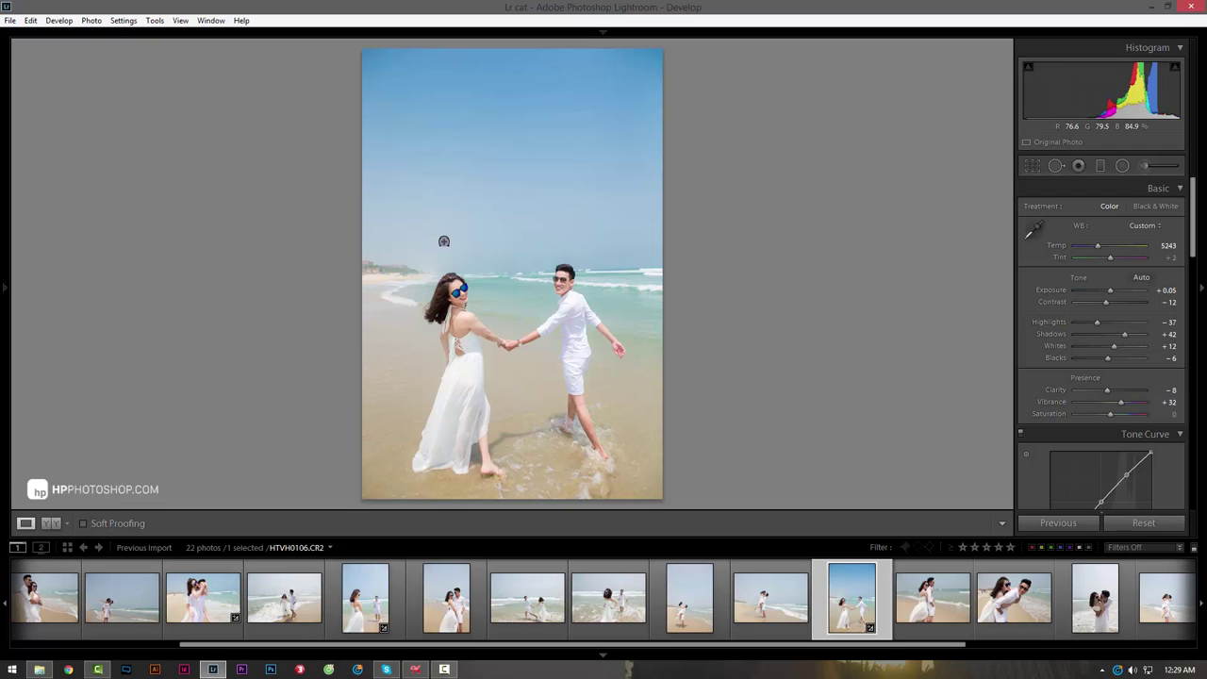
key("i")
key("backslash")
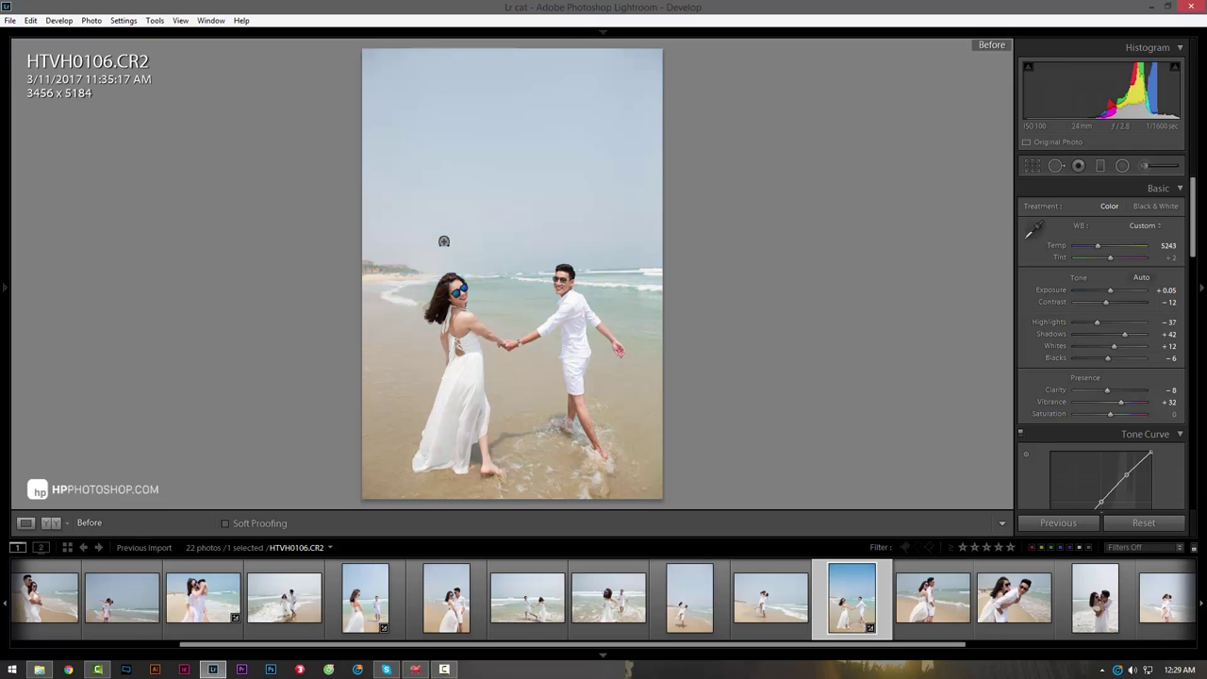
key("backslash")
key("backslash")
key("backslash")
key("backslash")
key("backslash")
key("backslash")
key("backslash")
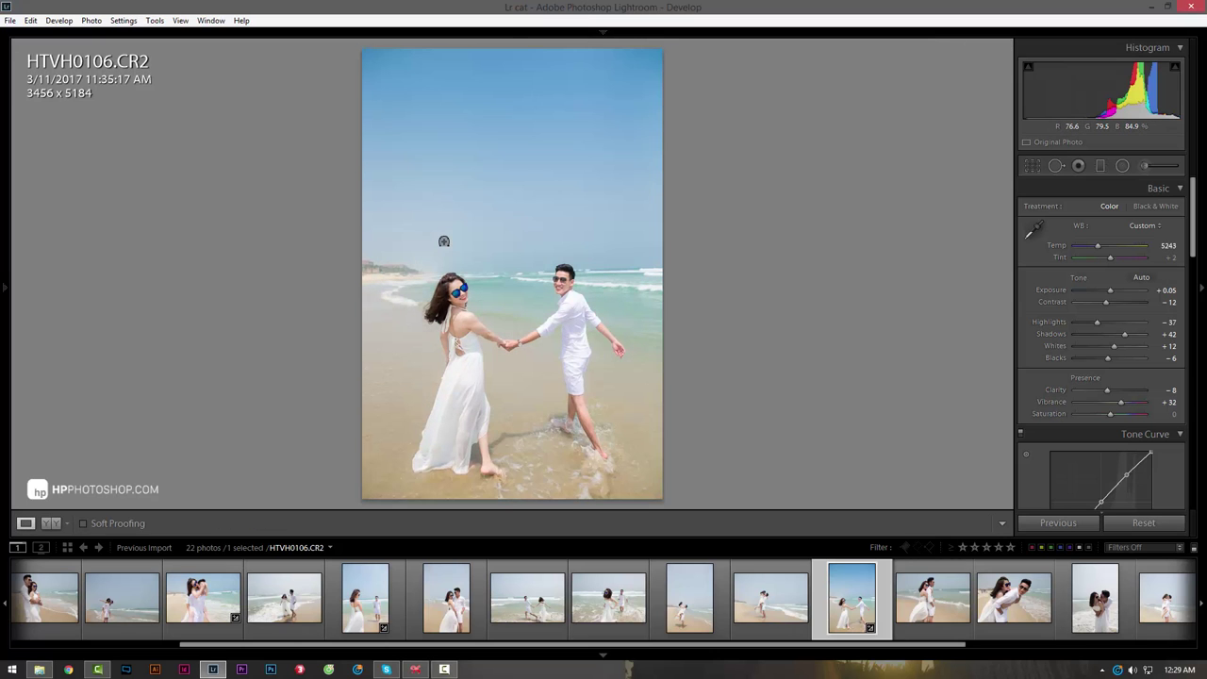
key("y")
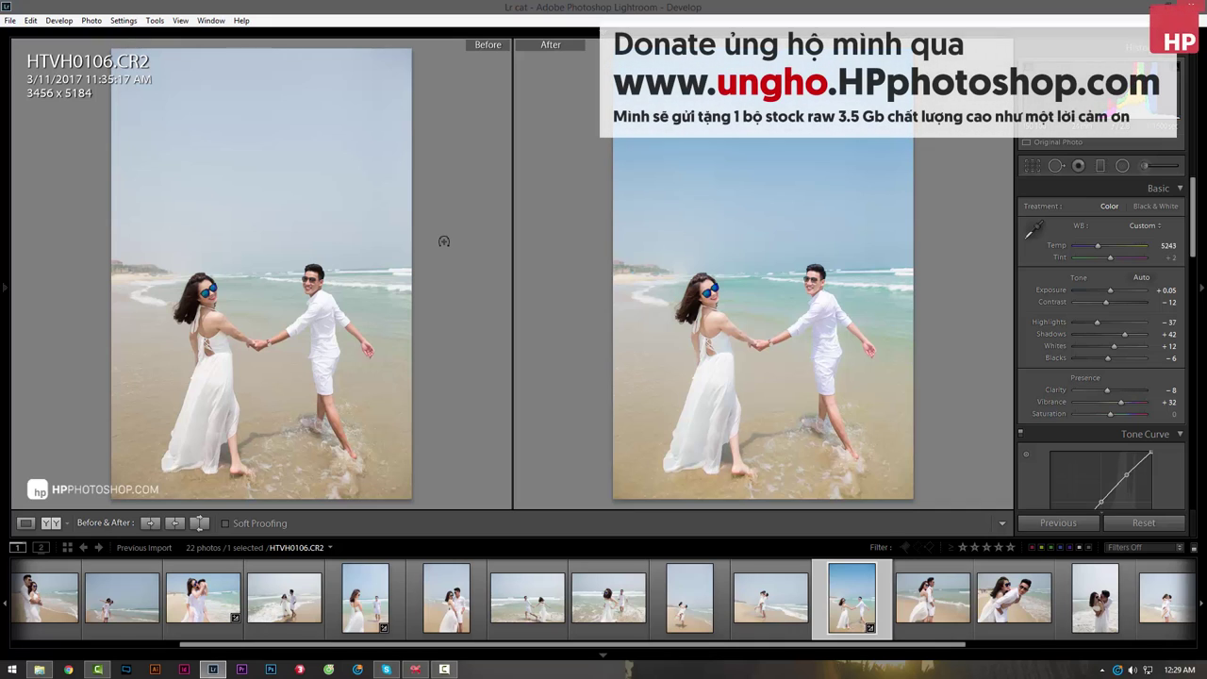